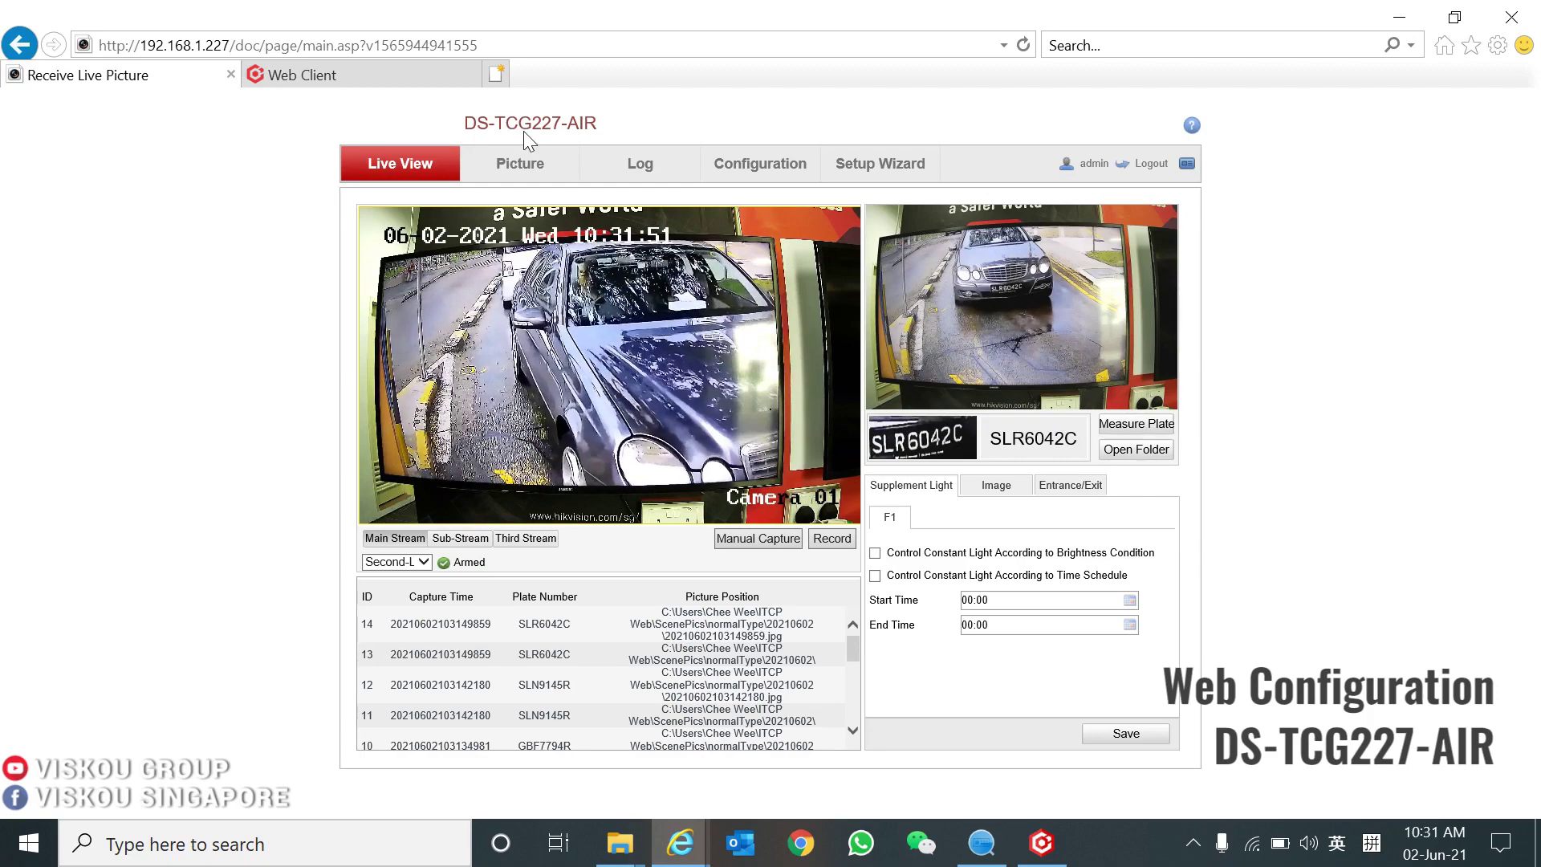
Highlight the model name DS-TCG227-AIR, then bring up the Quick Configuration Wizard's General Configuration step.
left_click_drag(464, 123, 644, 127)
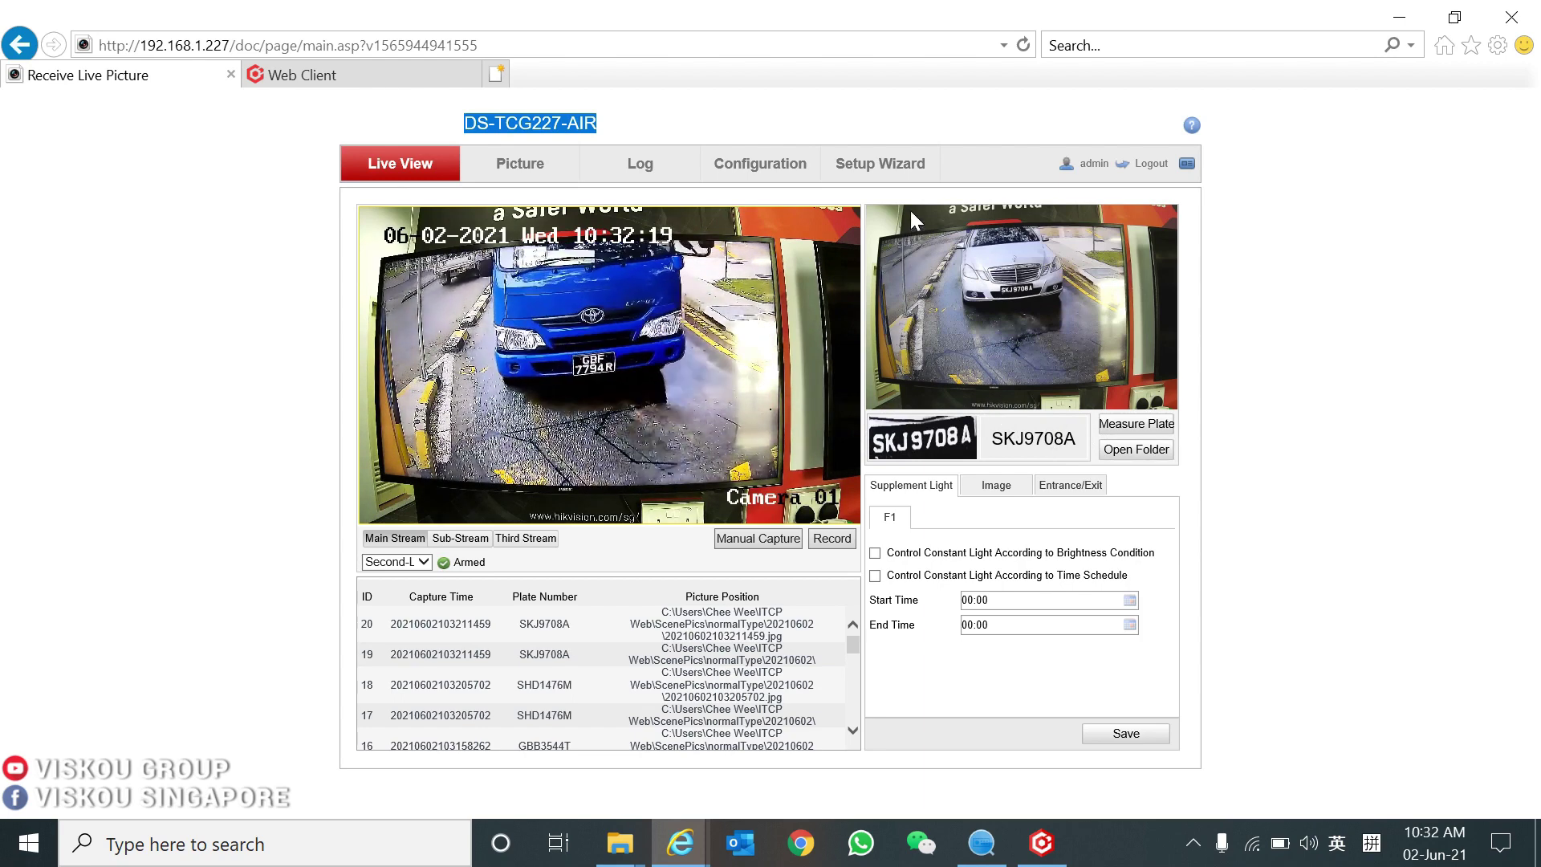
left_click(880, 166)
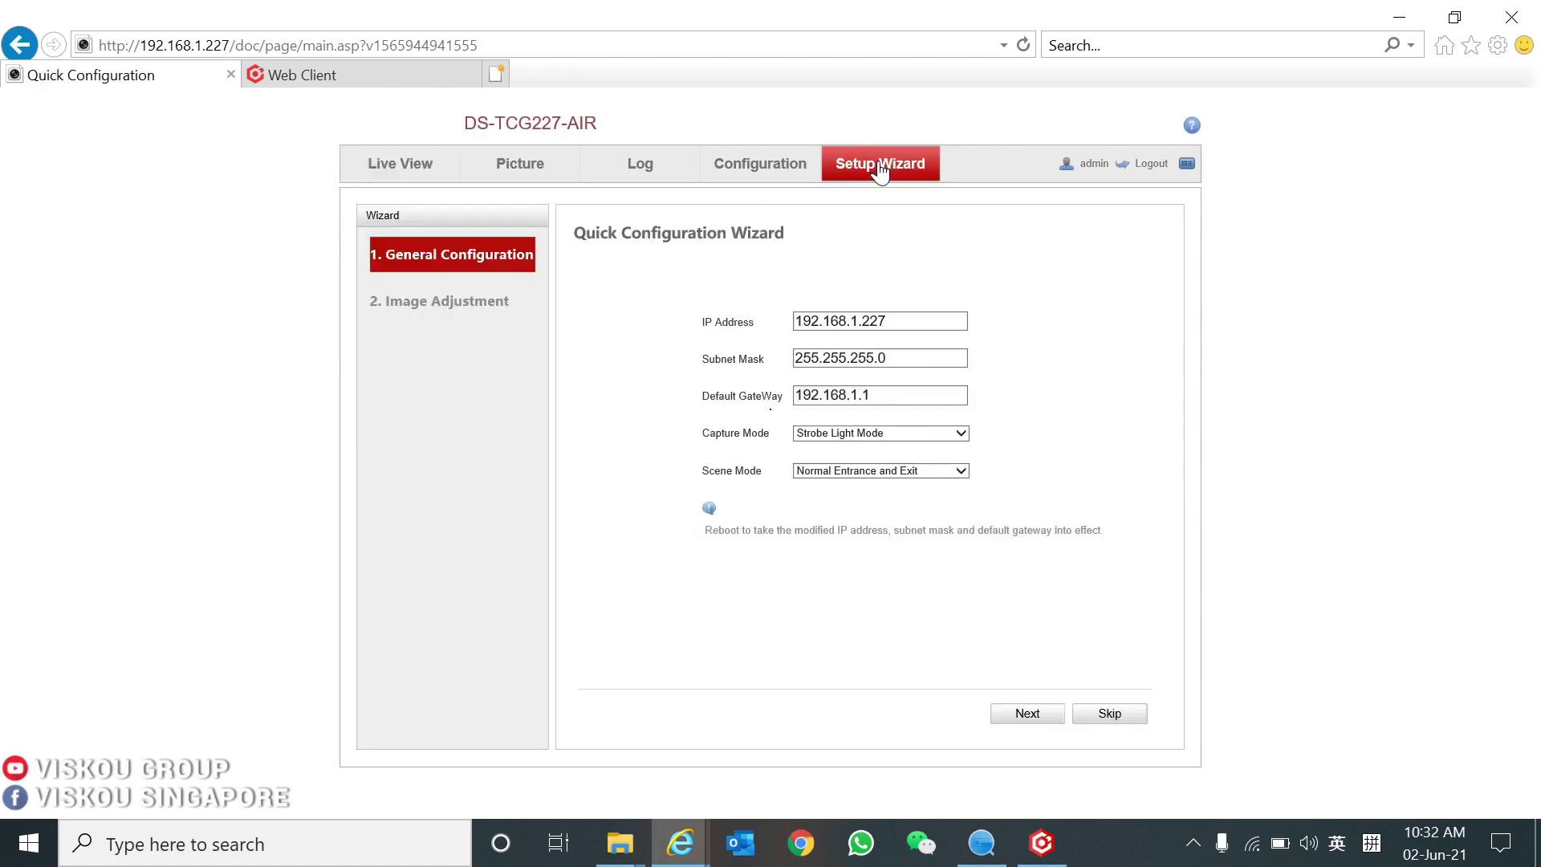
Check the lane's border and trigger lines under Image Adjustment and save the wizard.
left_click(438, 313)
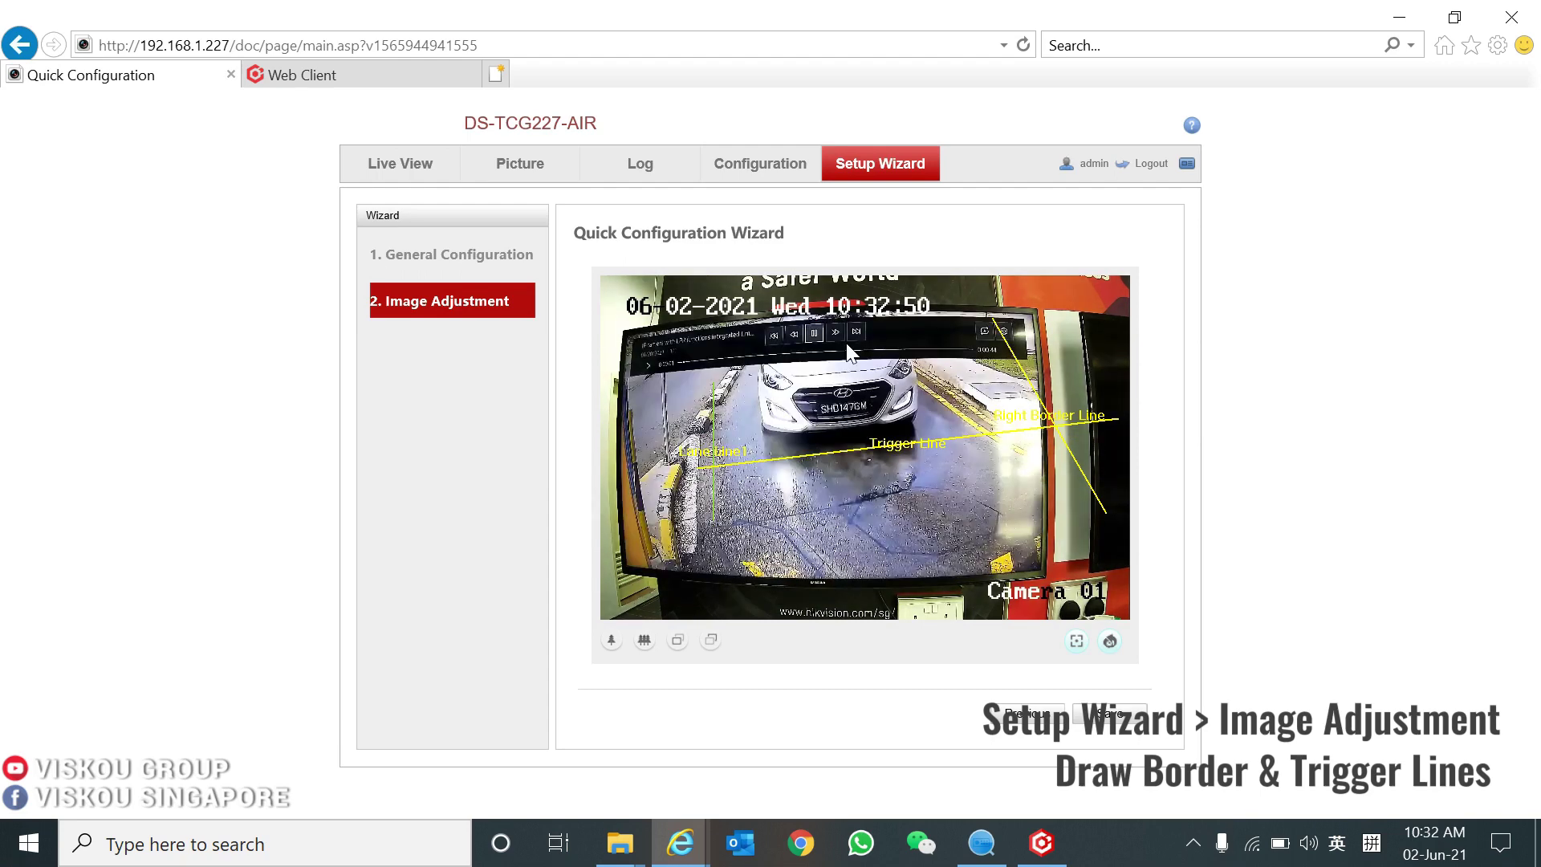
left_click(1119, 720)
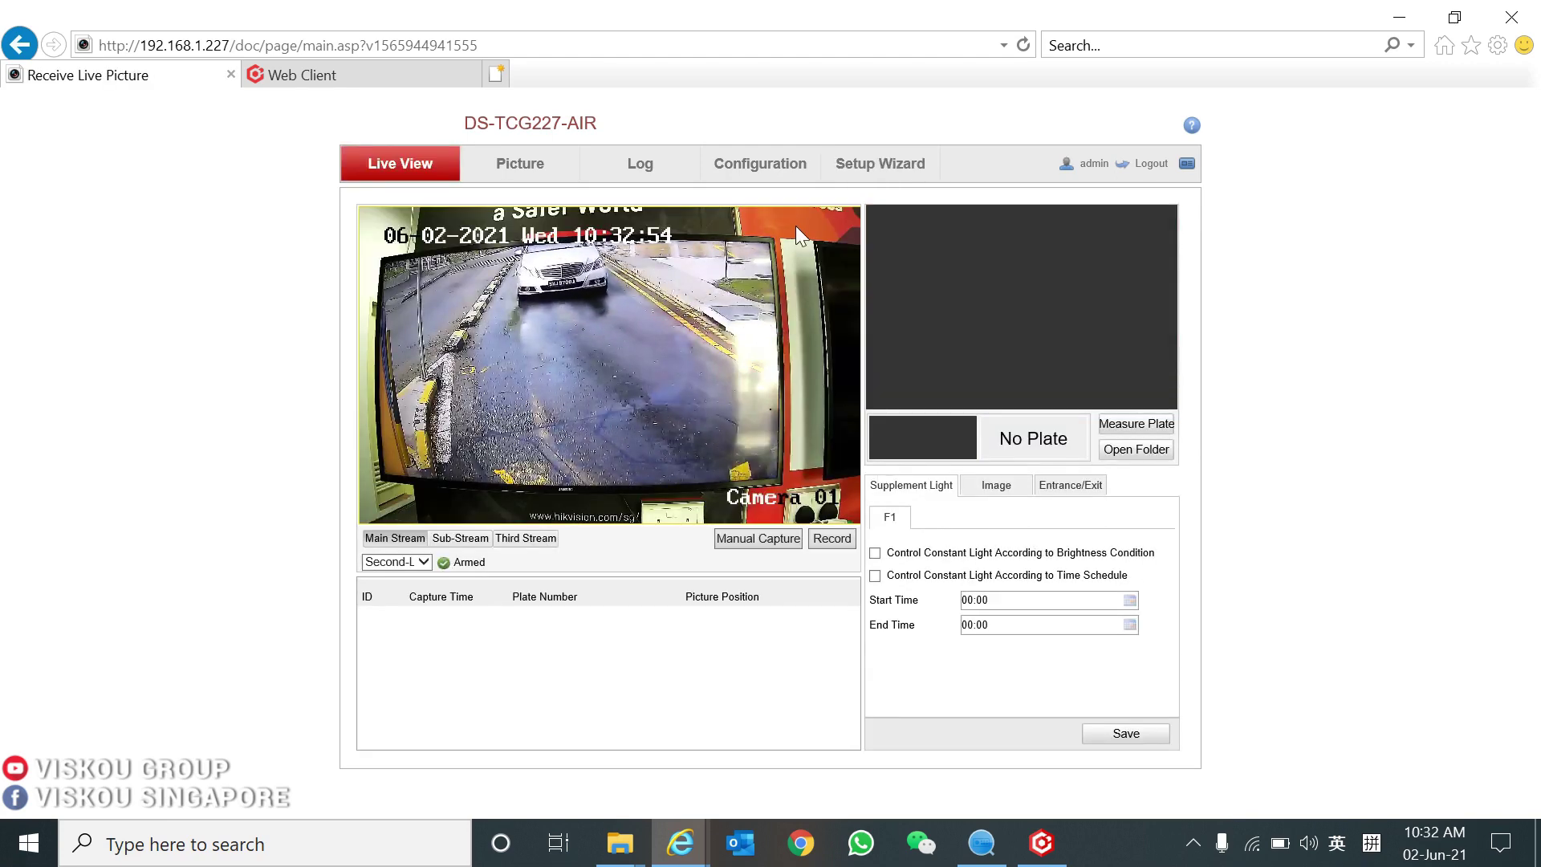
Keep Video Detection as the Application Mode trigger type, save it, and show Entrances and Exits.
left_click(758, 170)
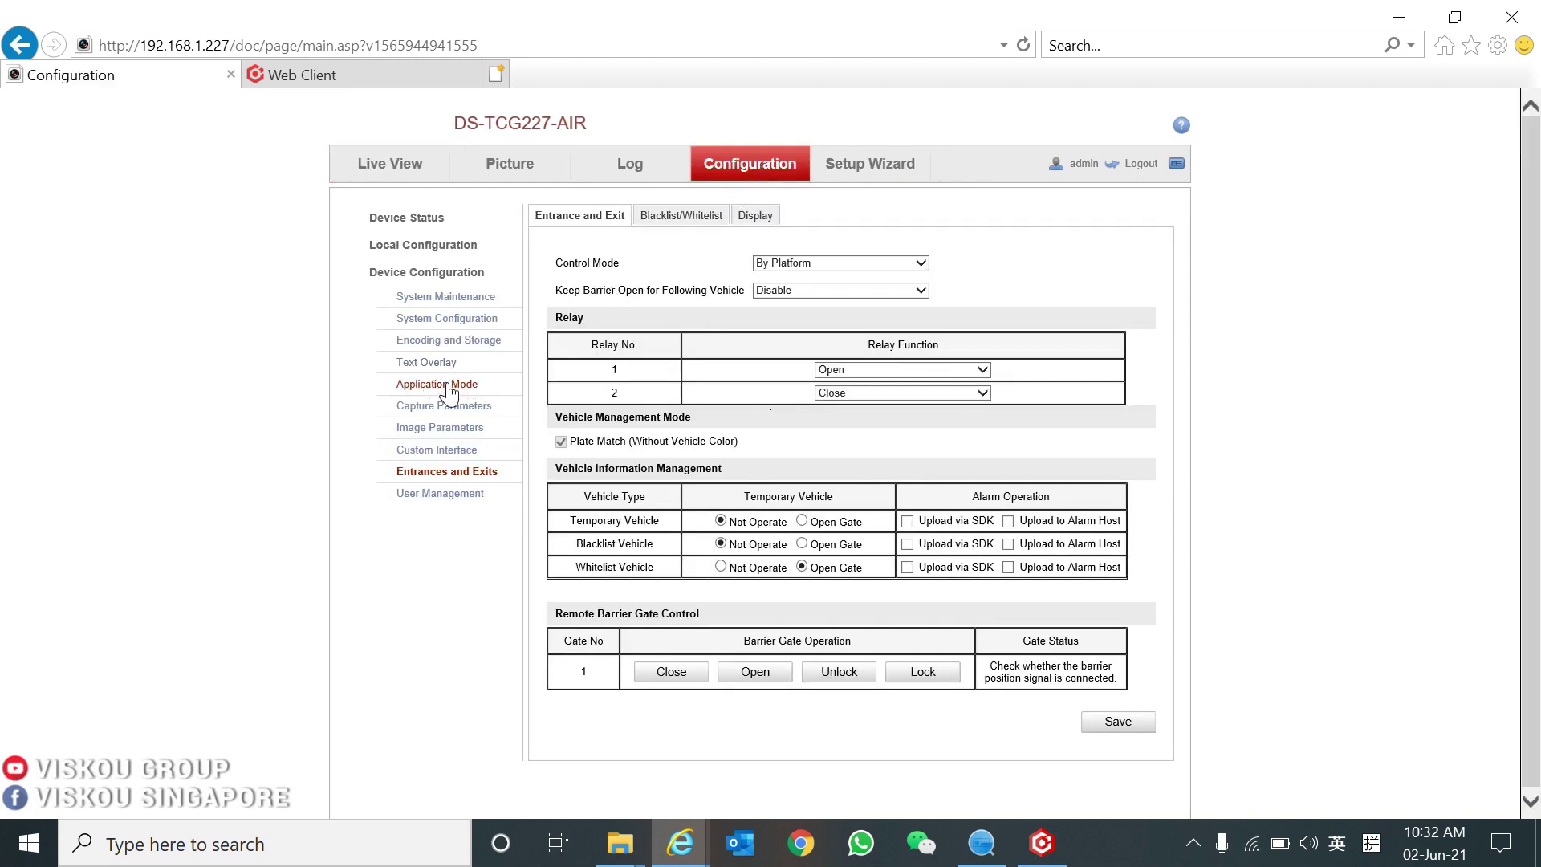
left_click(446, 386)
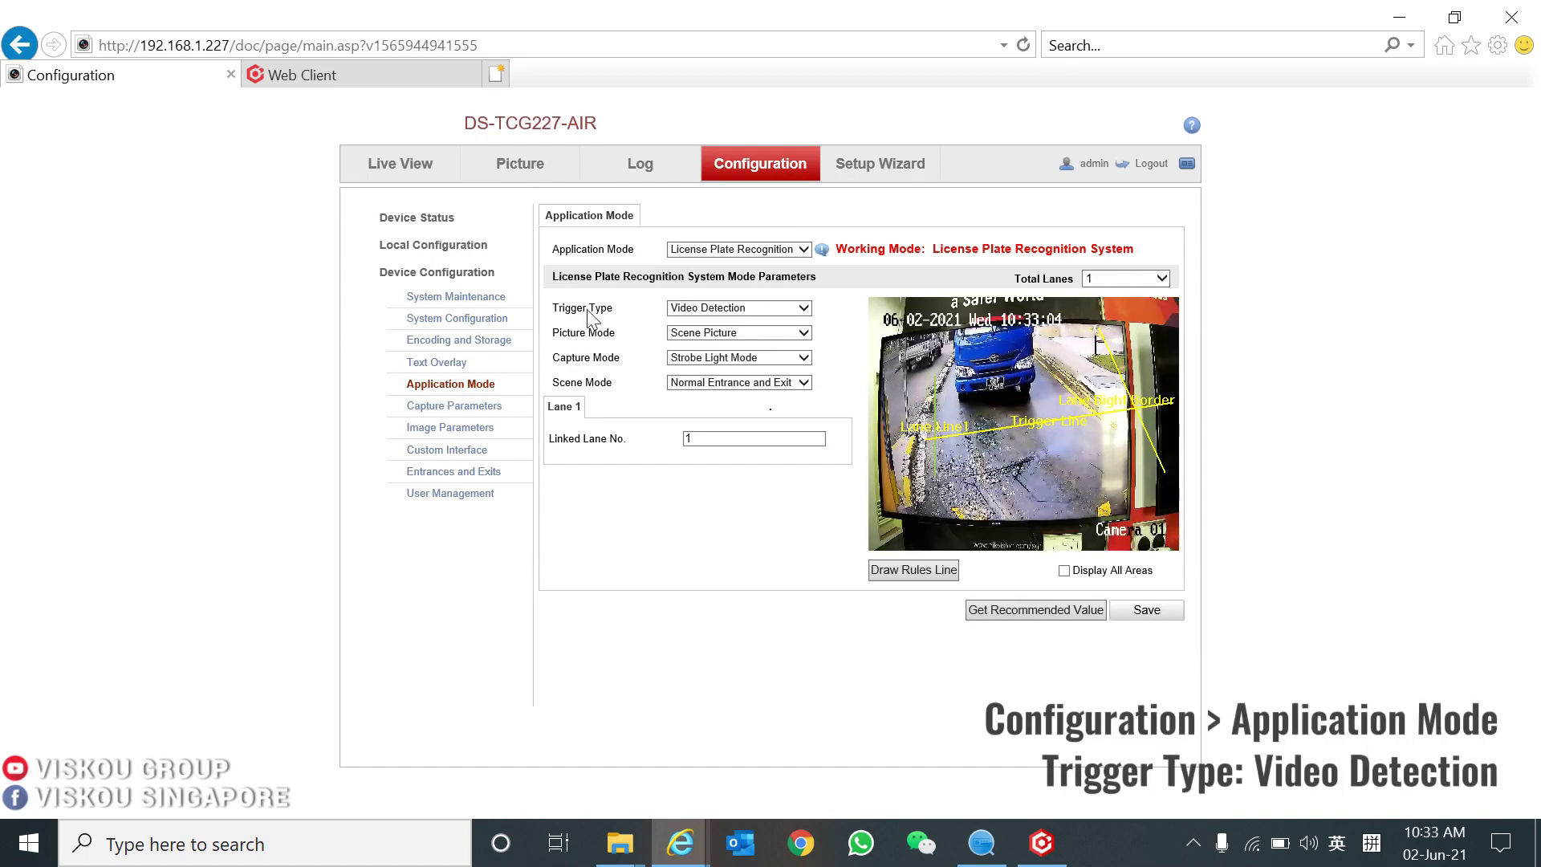
left_click(700, 308)
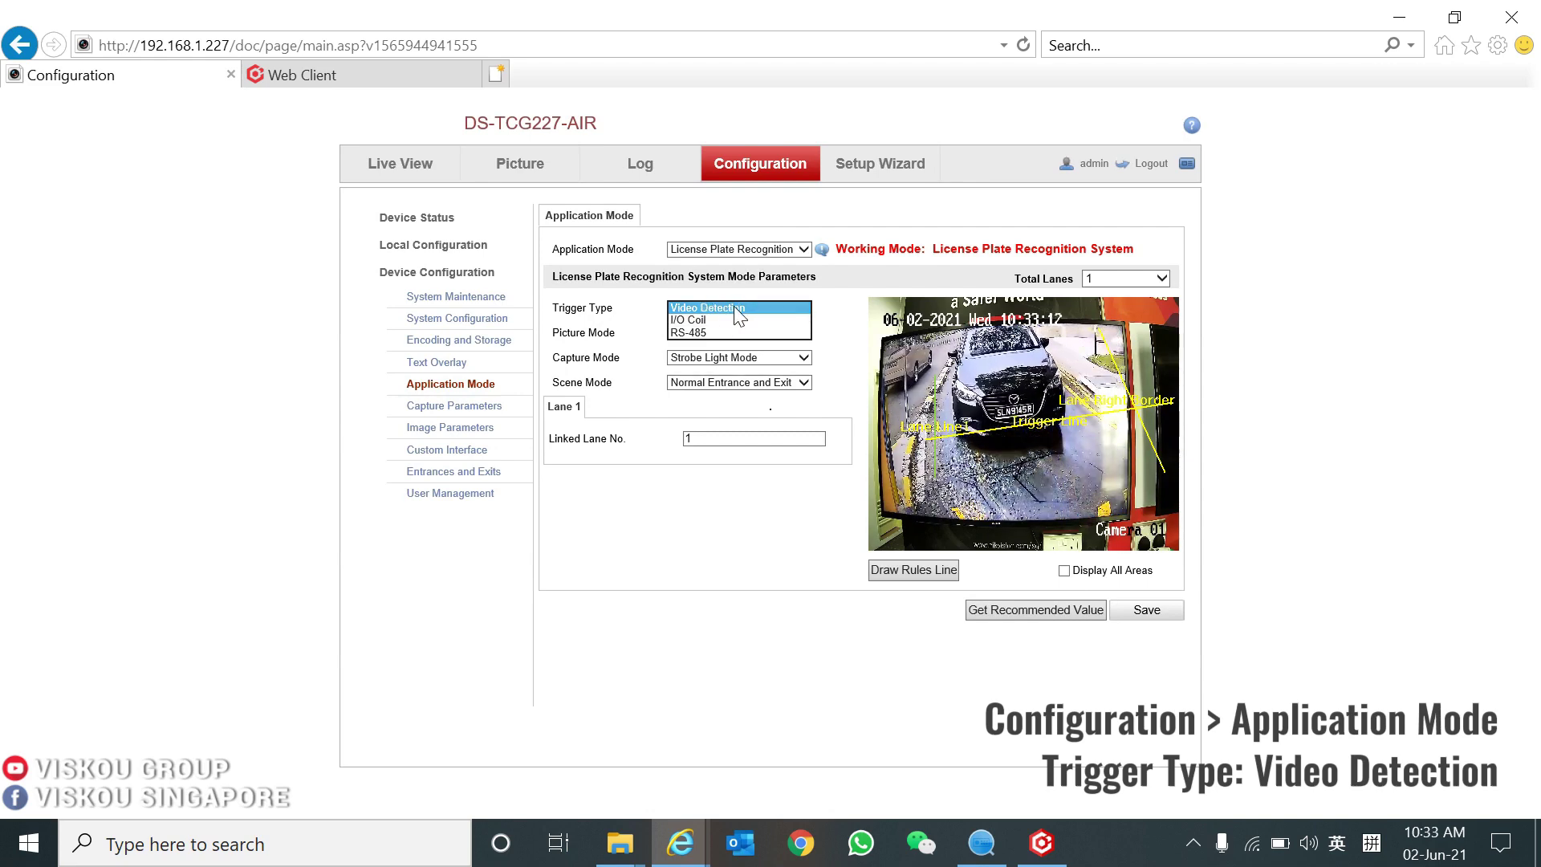
left_click(734, 307)
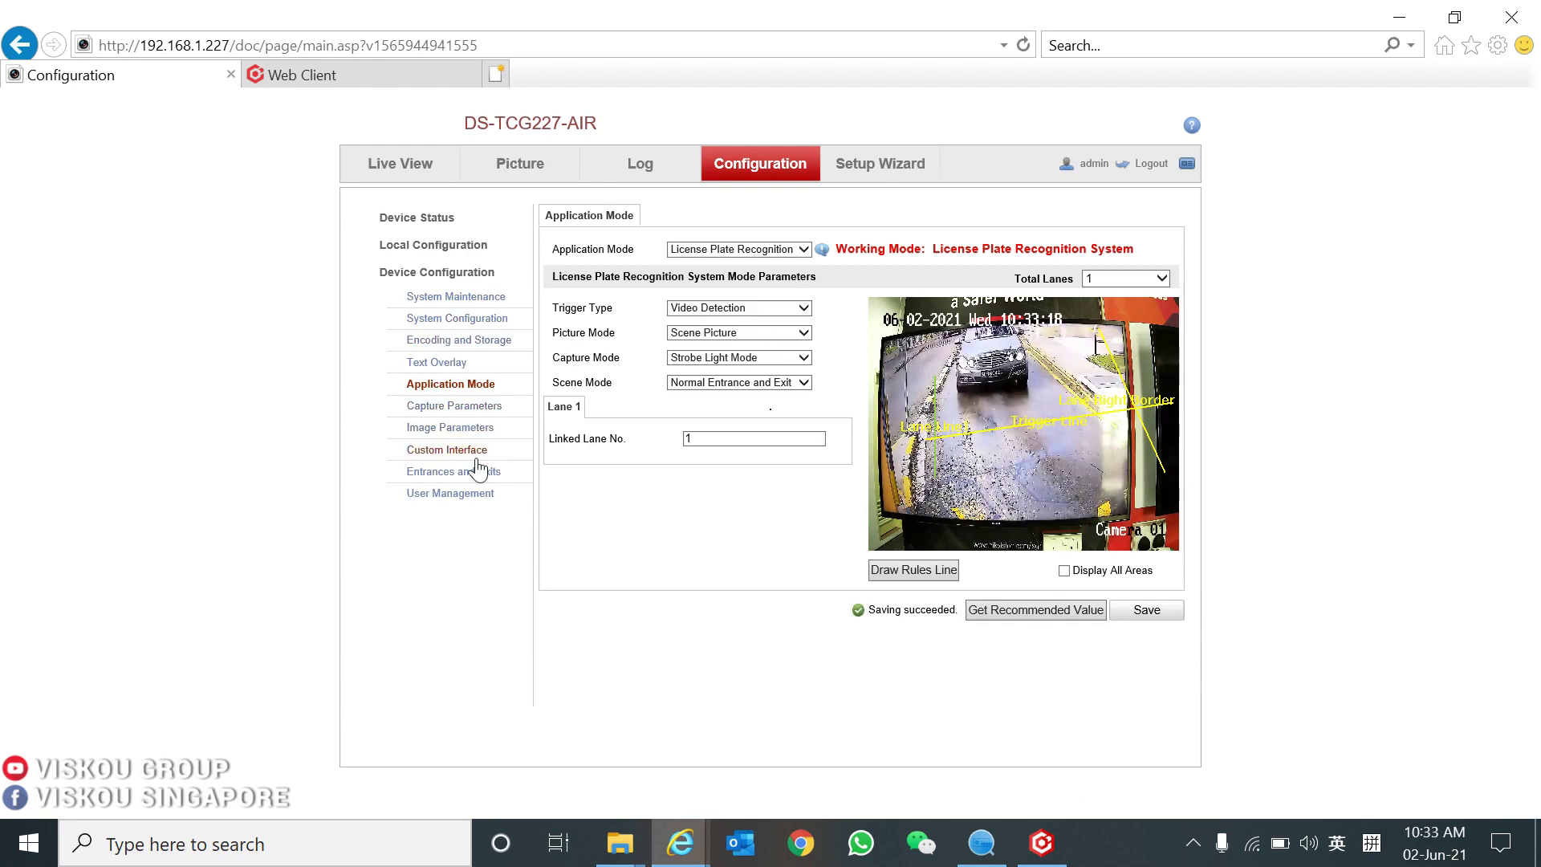
left_click(479, 474)
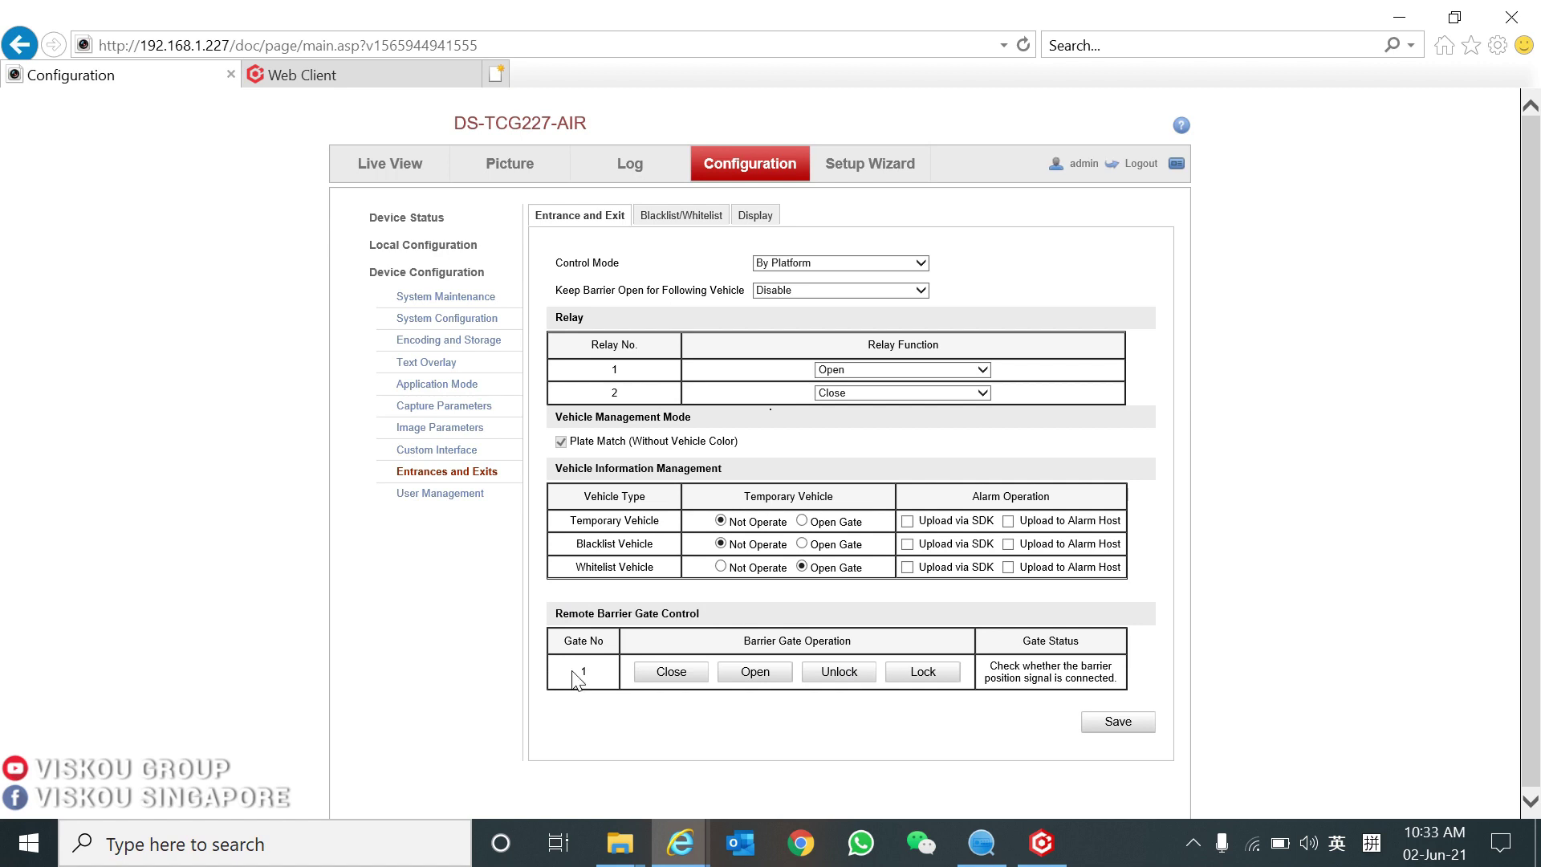
Show the whitelist holding GBF7794R and download the template.xls import template.
left_click(676, 218)
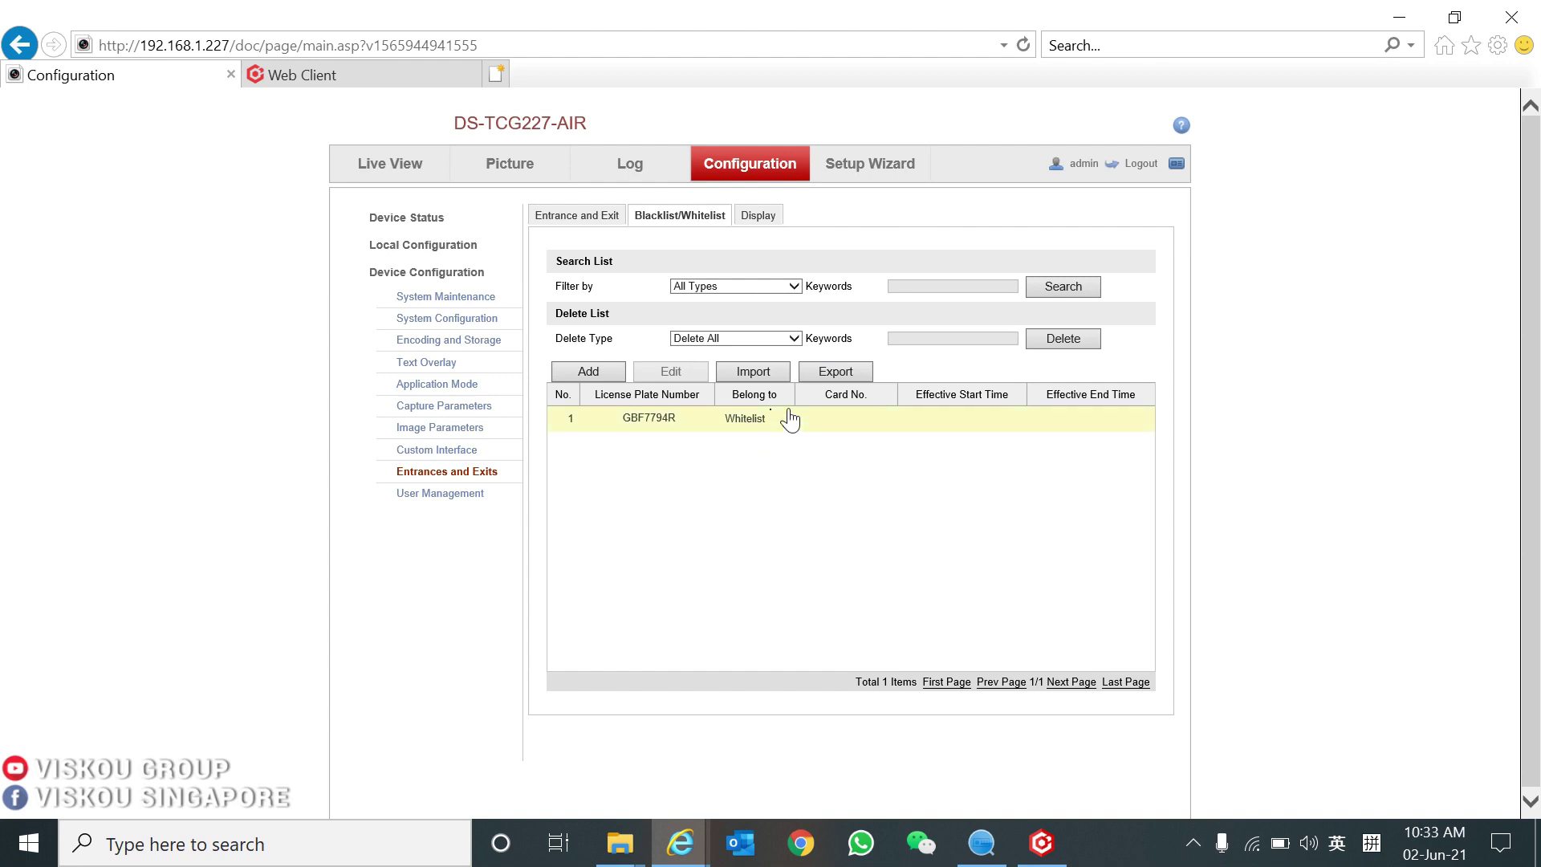
left_click(769, 373)
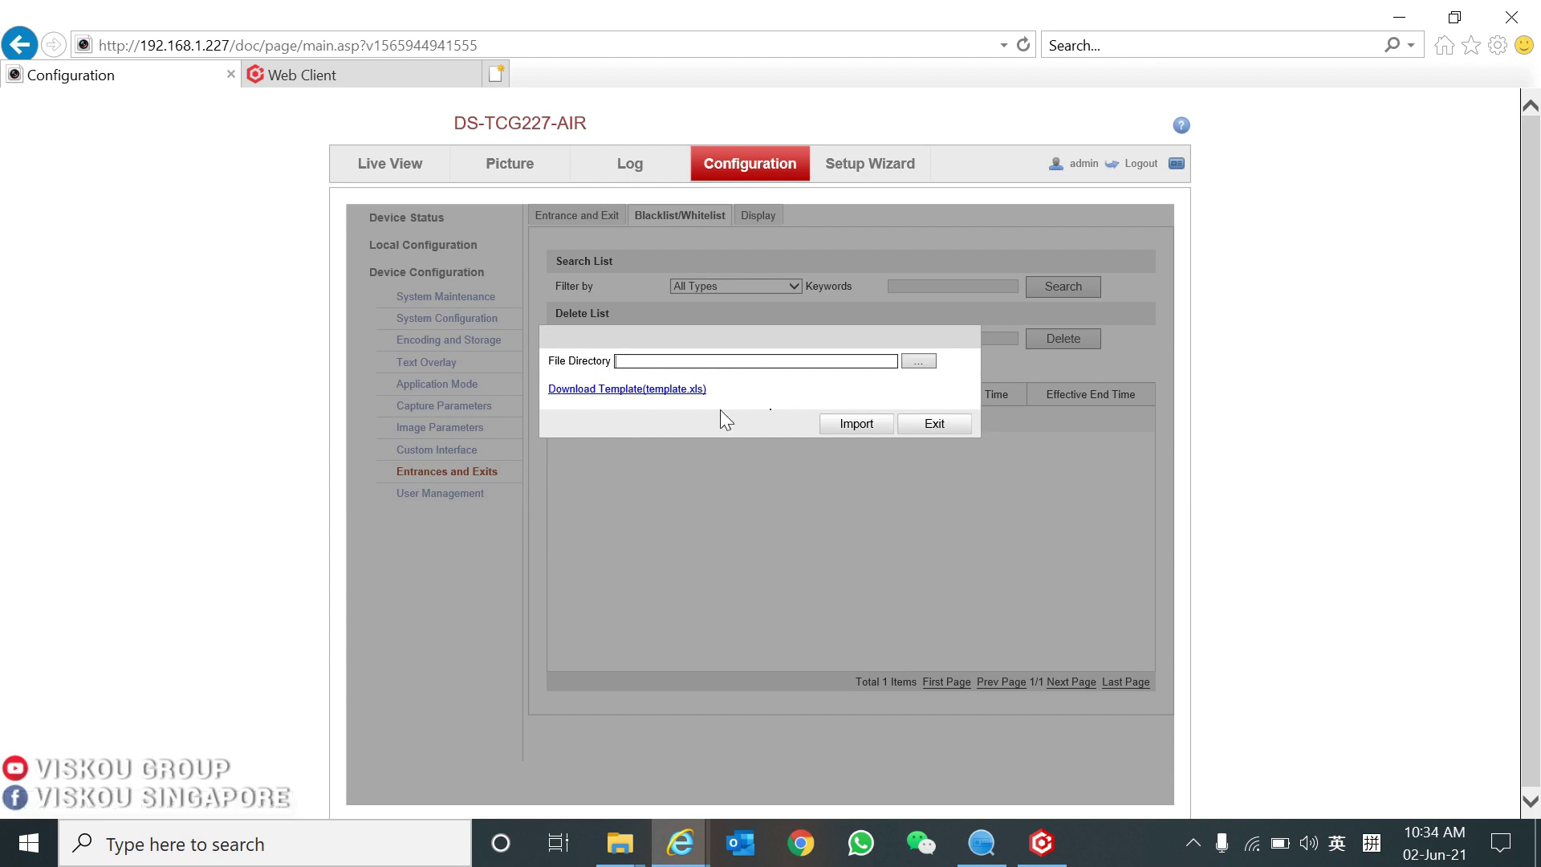
left_click(622, 390)
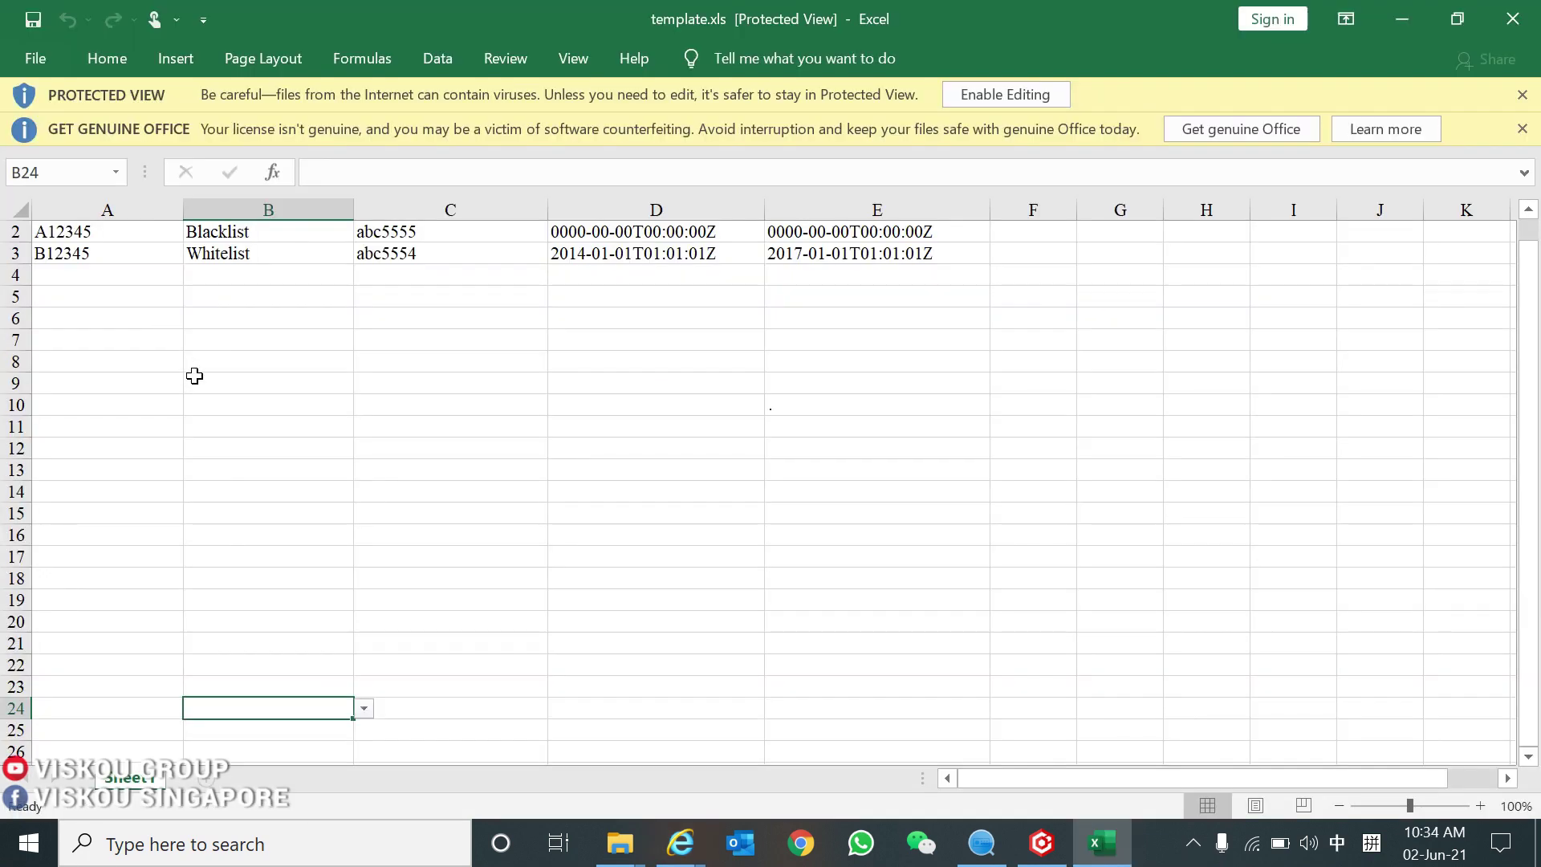
scroll(194, 375, "up", 1)
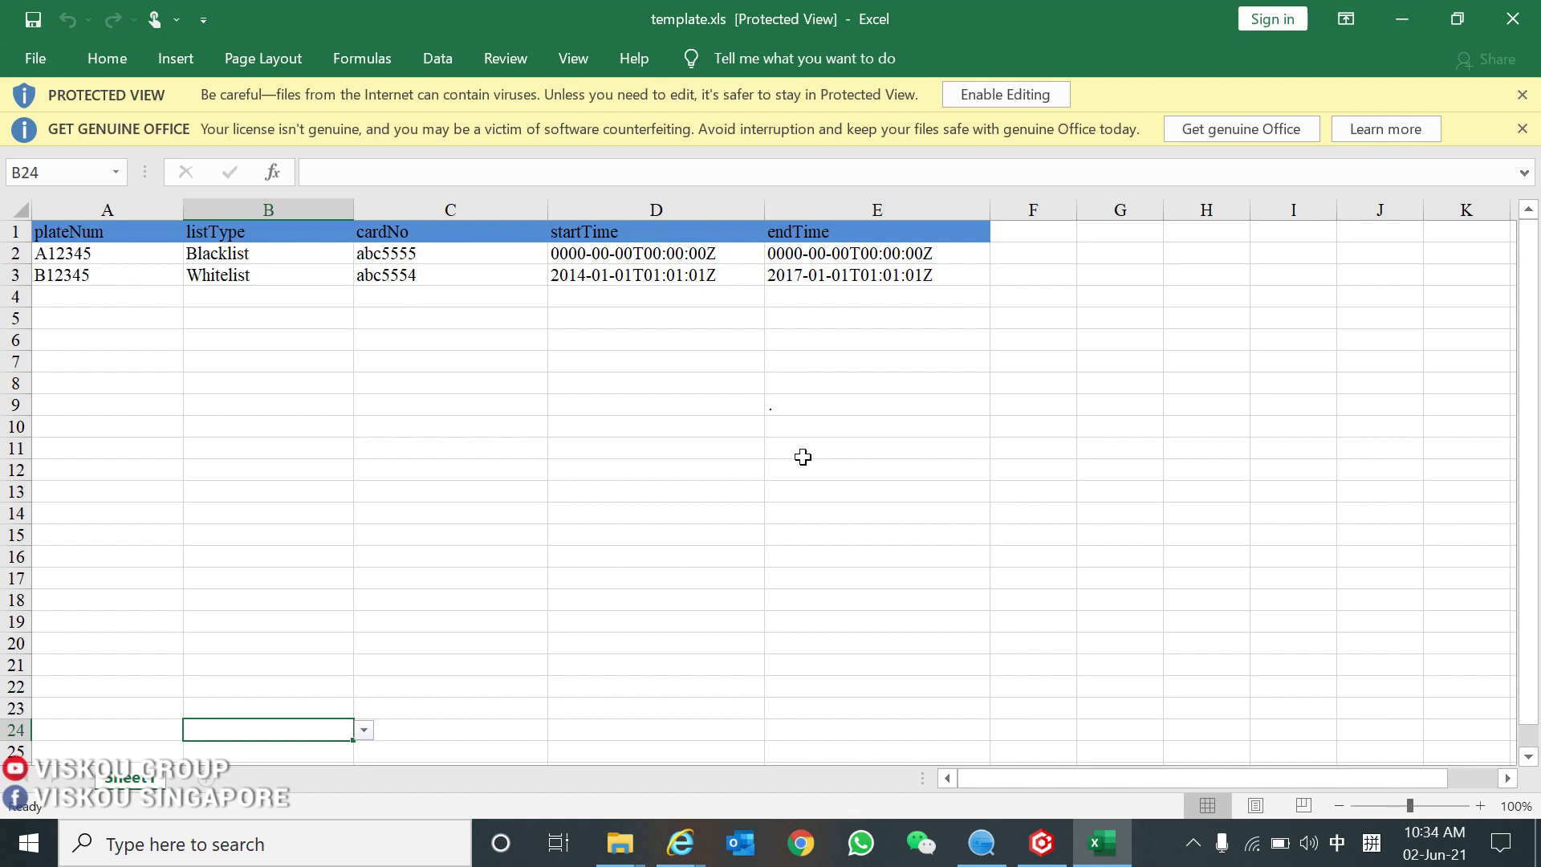
Browse for a vehicle list file without picking one and close the import popup.
left_click(1400, 22)
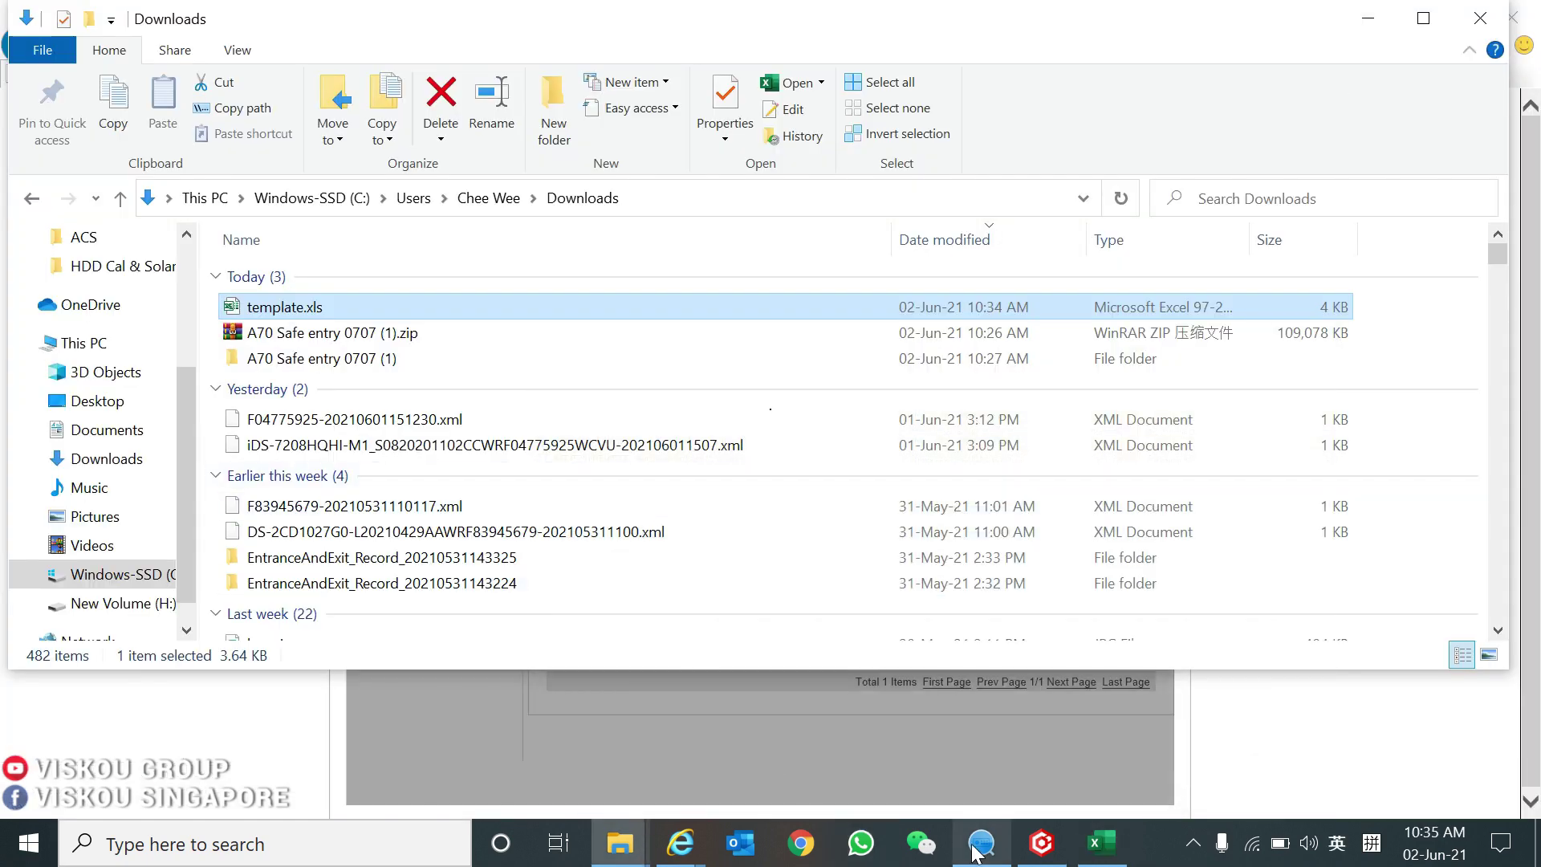
mouse_move(680, 852)
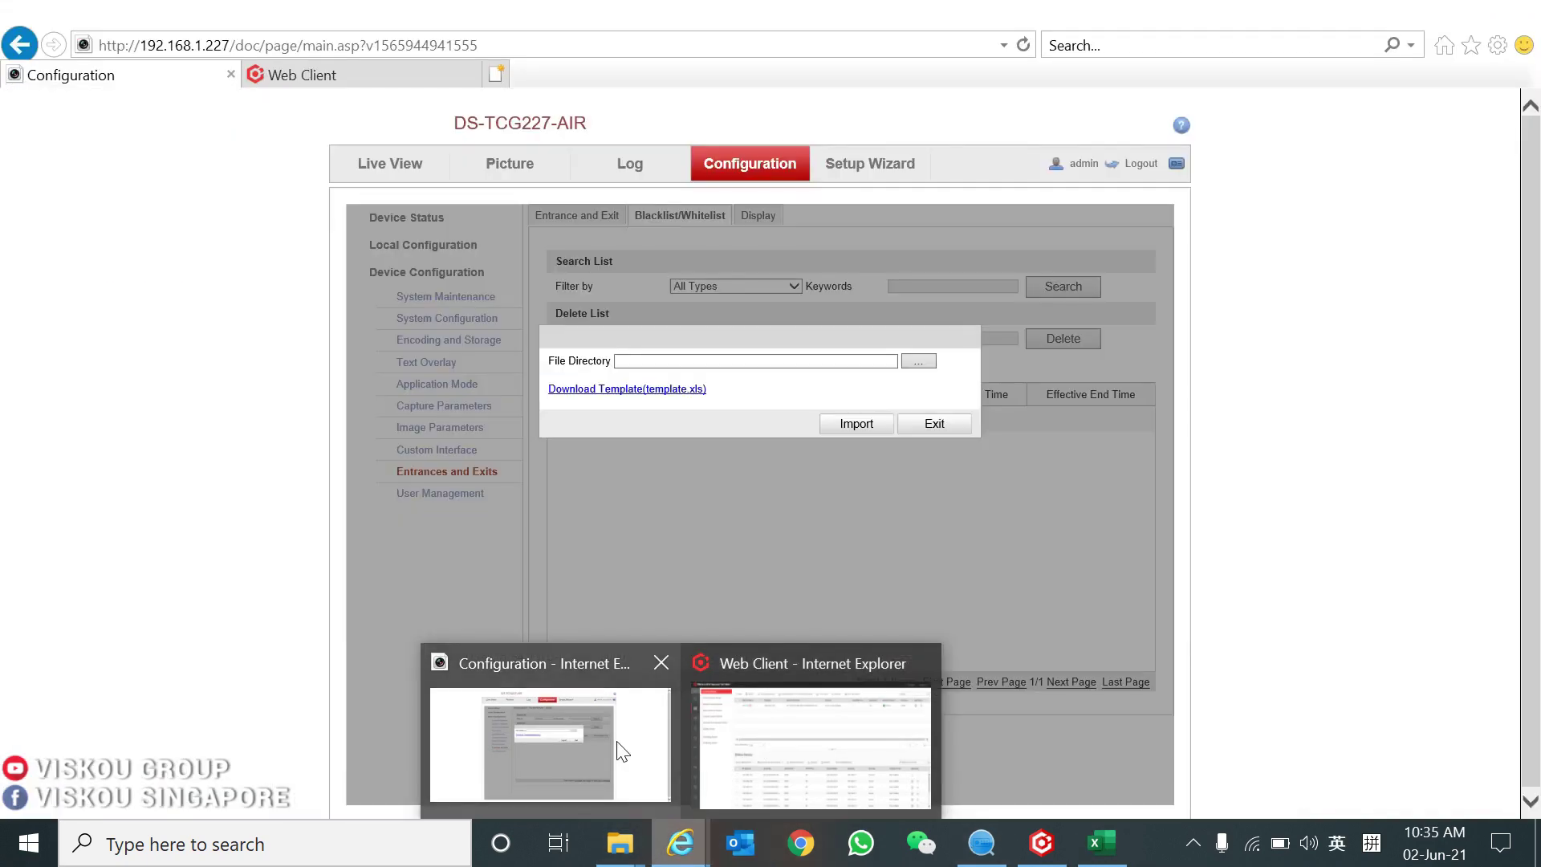
left_click(619, 746)
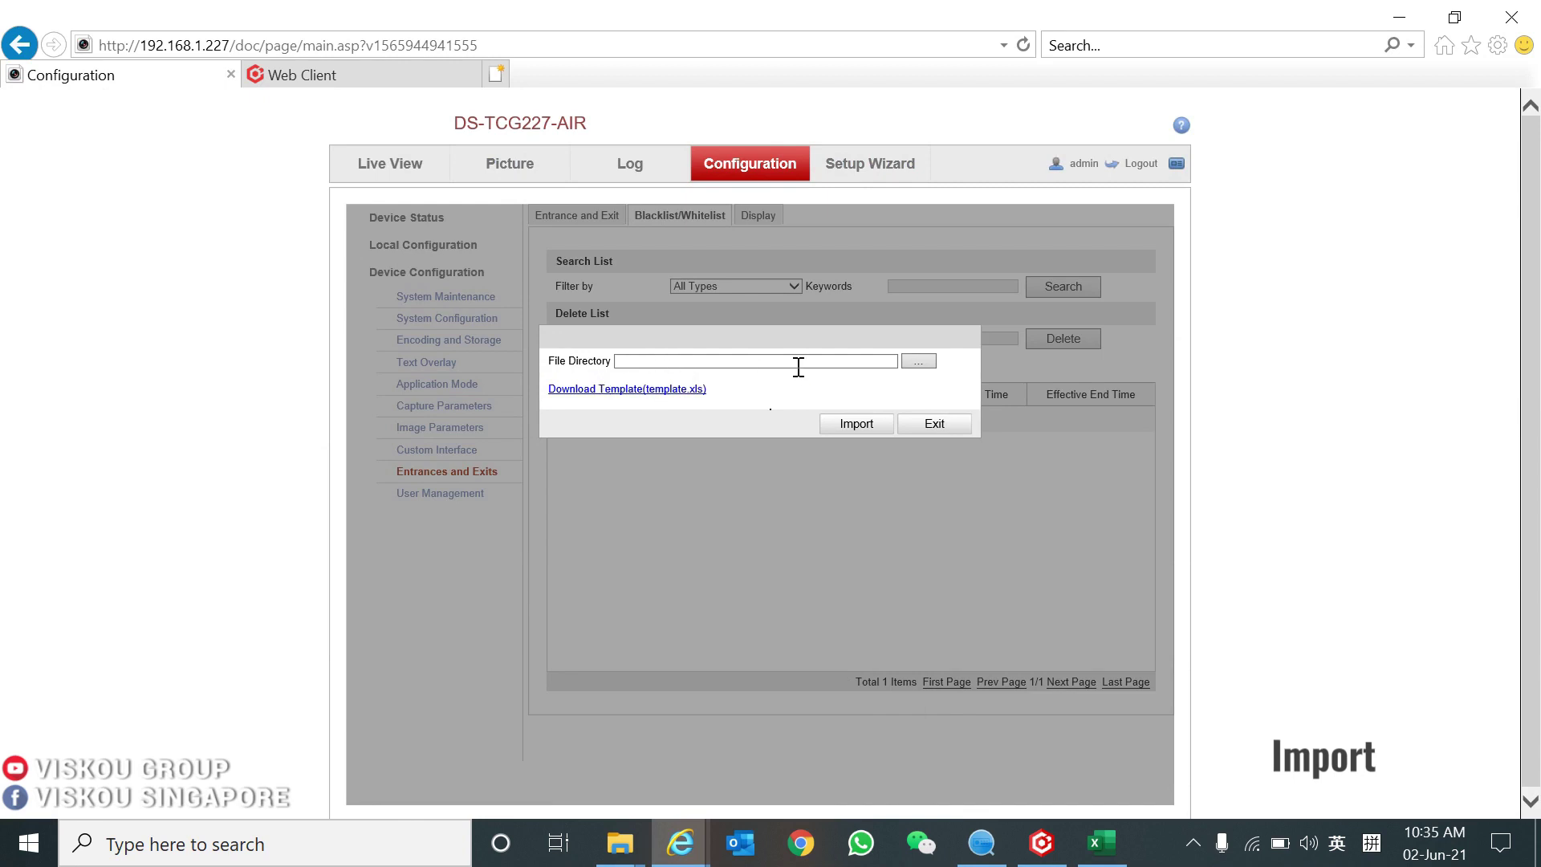
left_click(923, 362)
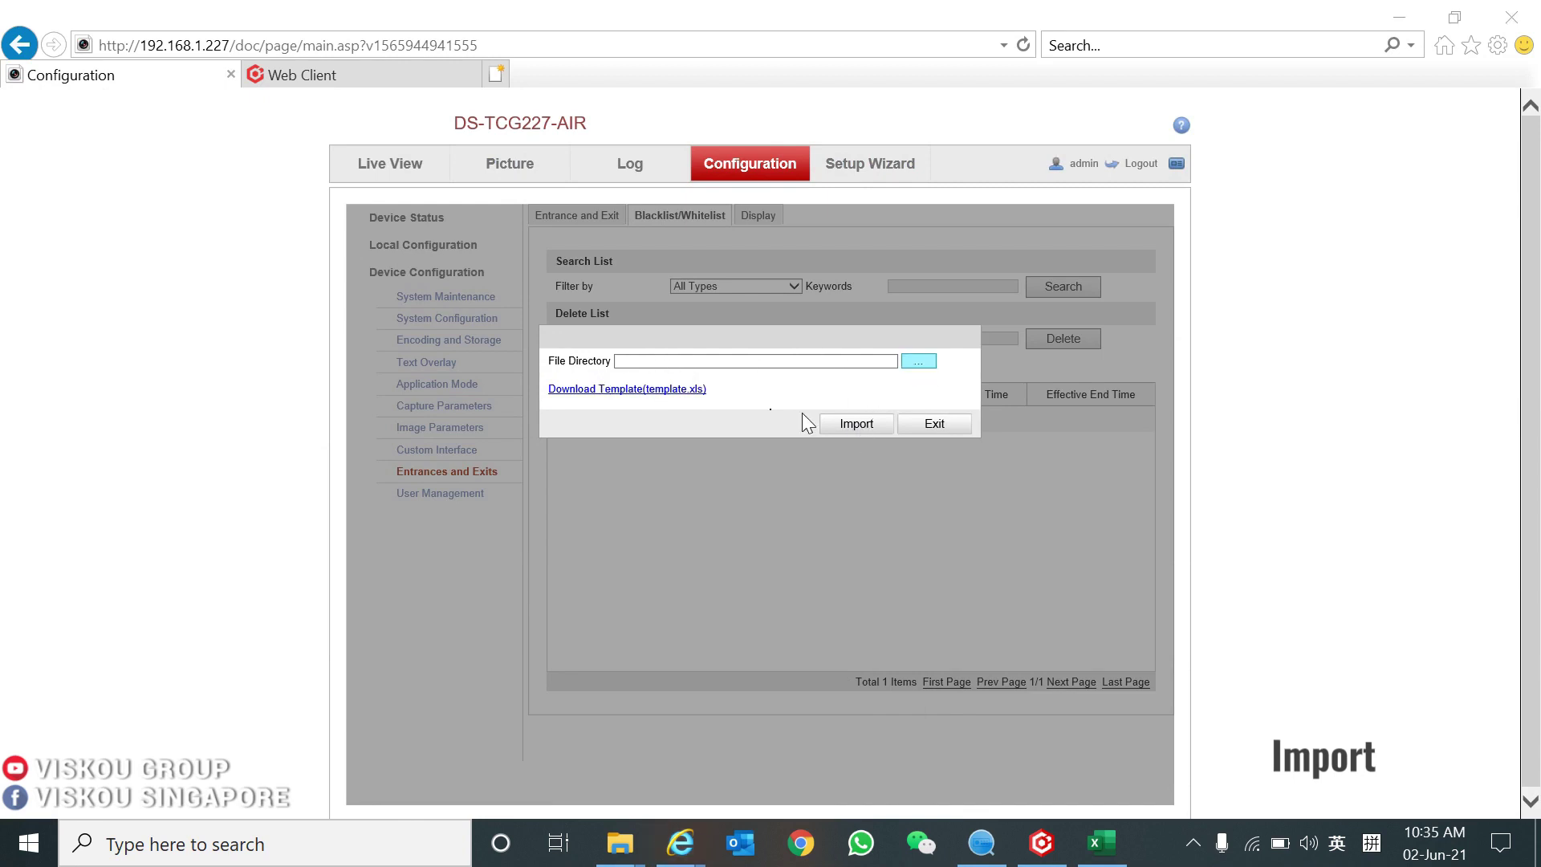
left_click(742, 18)
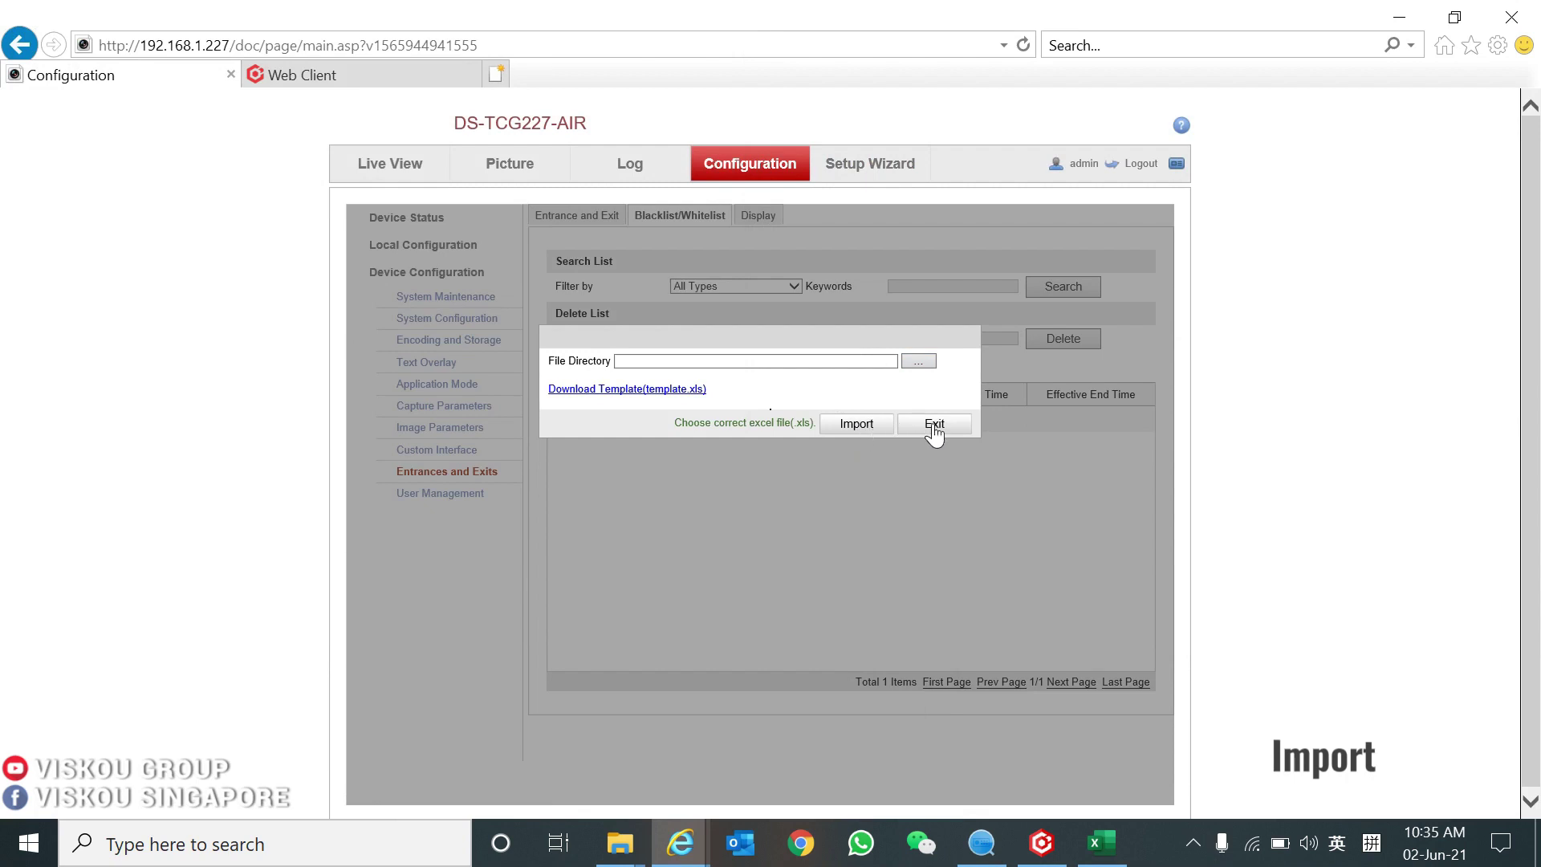
left_click(934, 426)
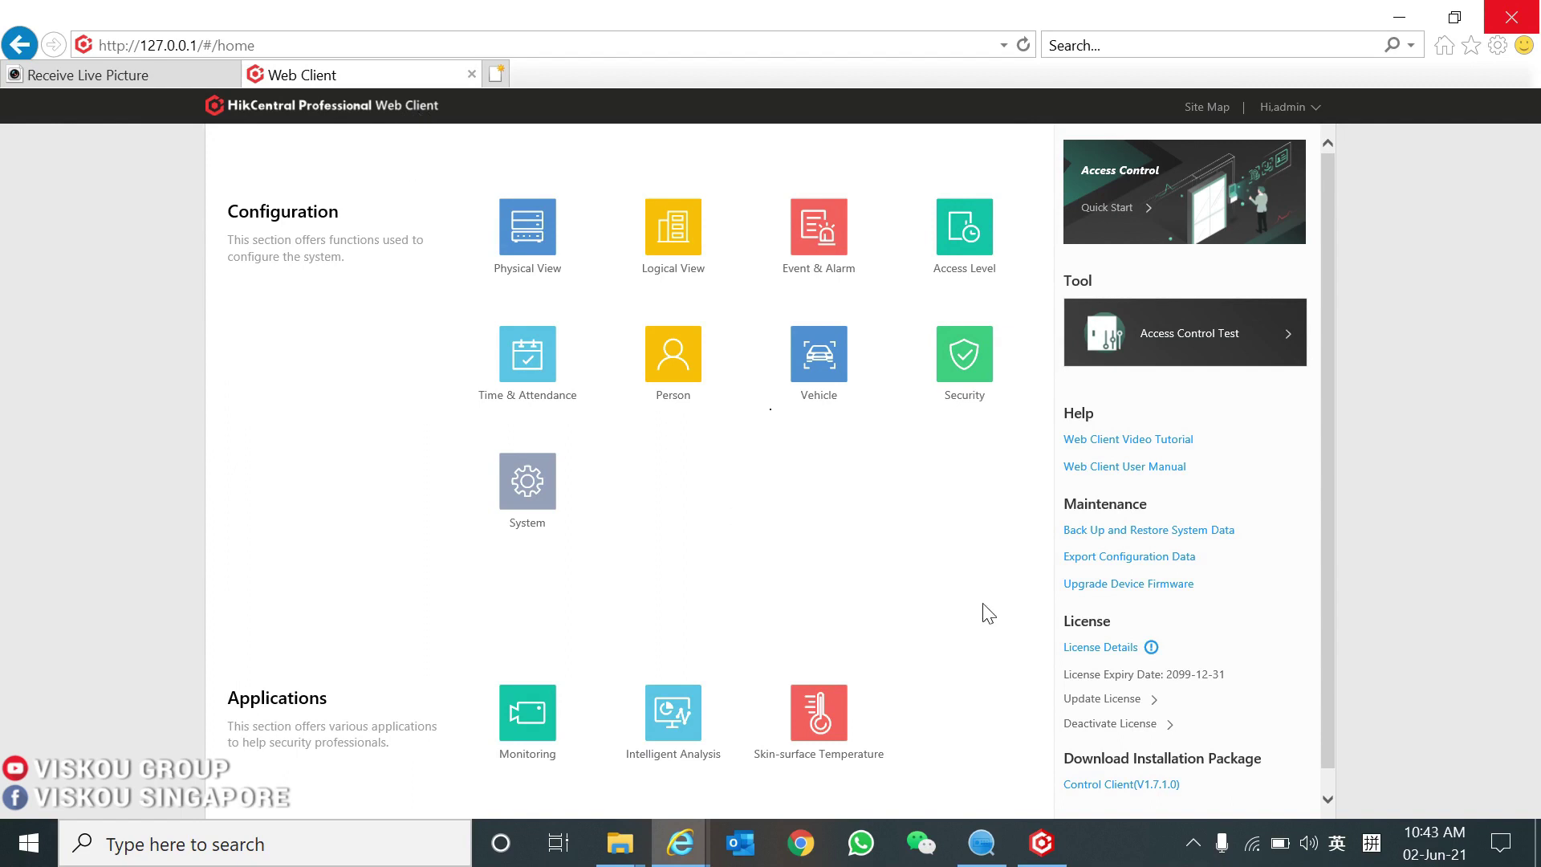
Check ANPR Camera licence usage (1/4), then view encoding devices with LPR 227 at 192.168.1.227 online.
left_click(1105, 648)
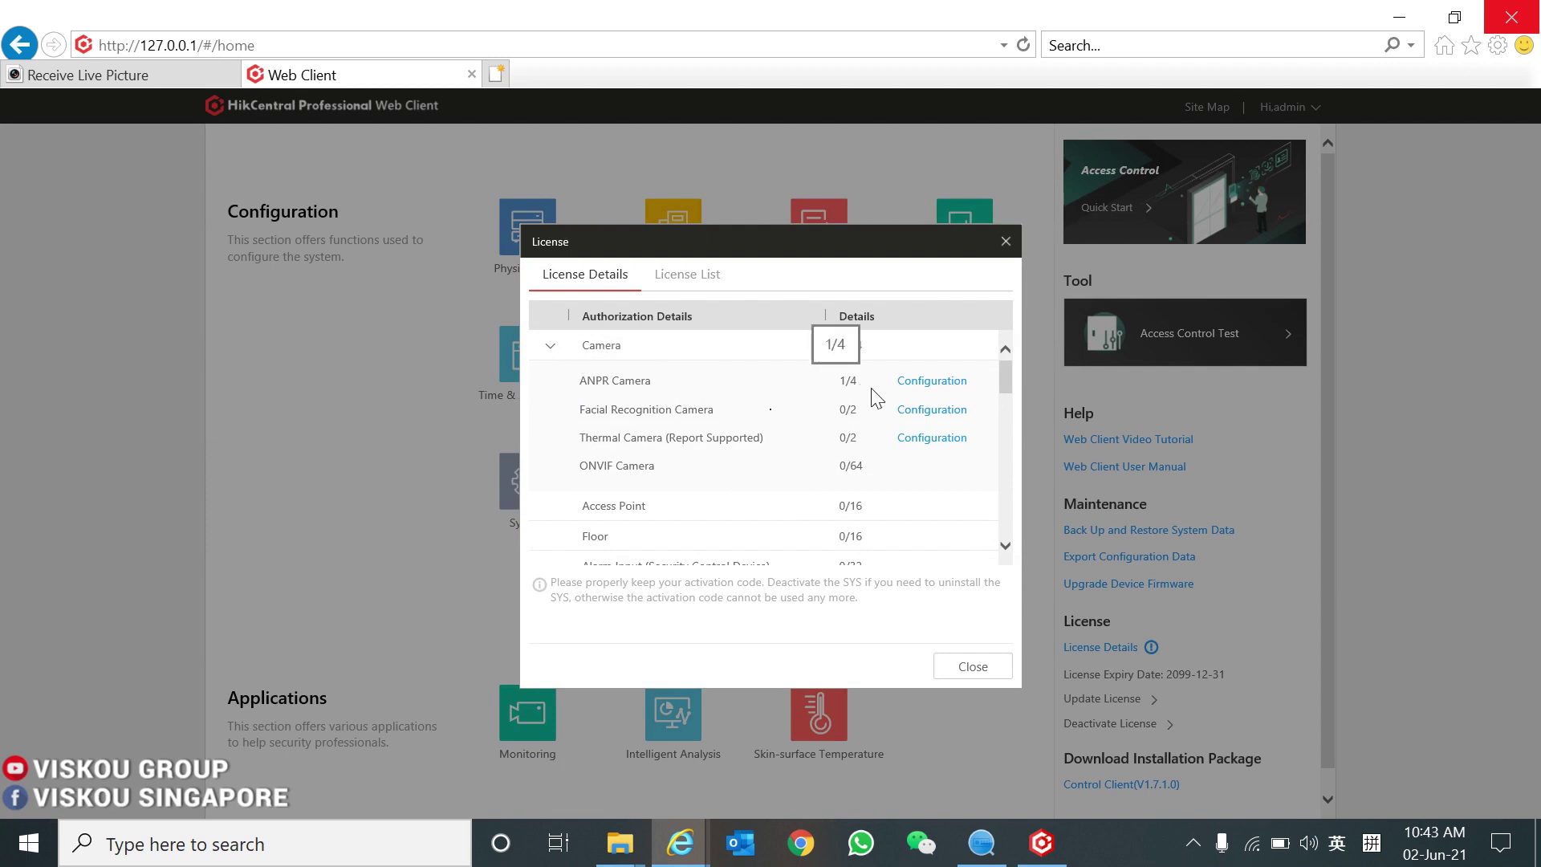
left_click(986, 670)
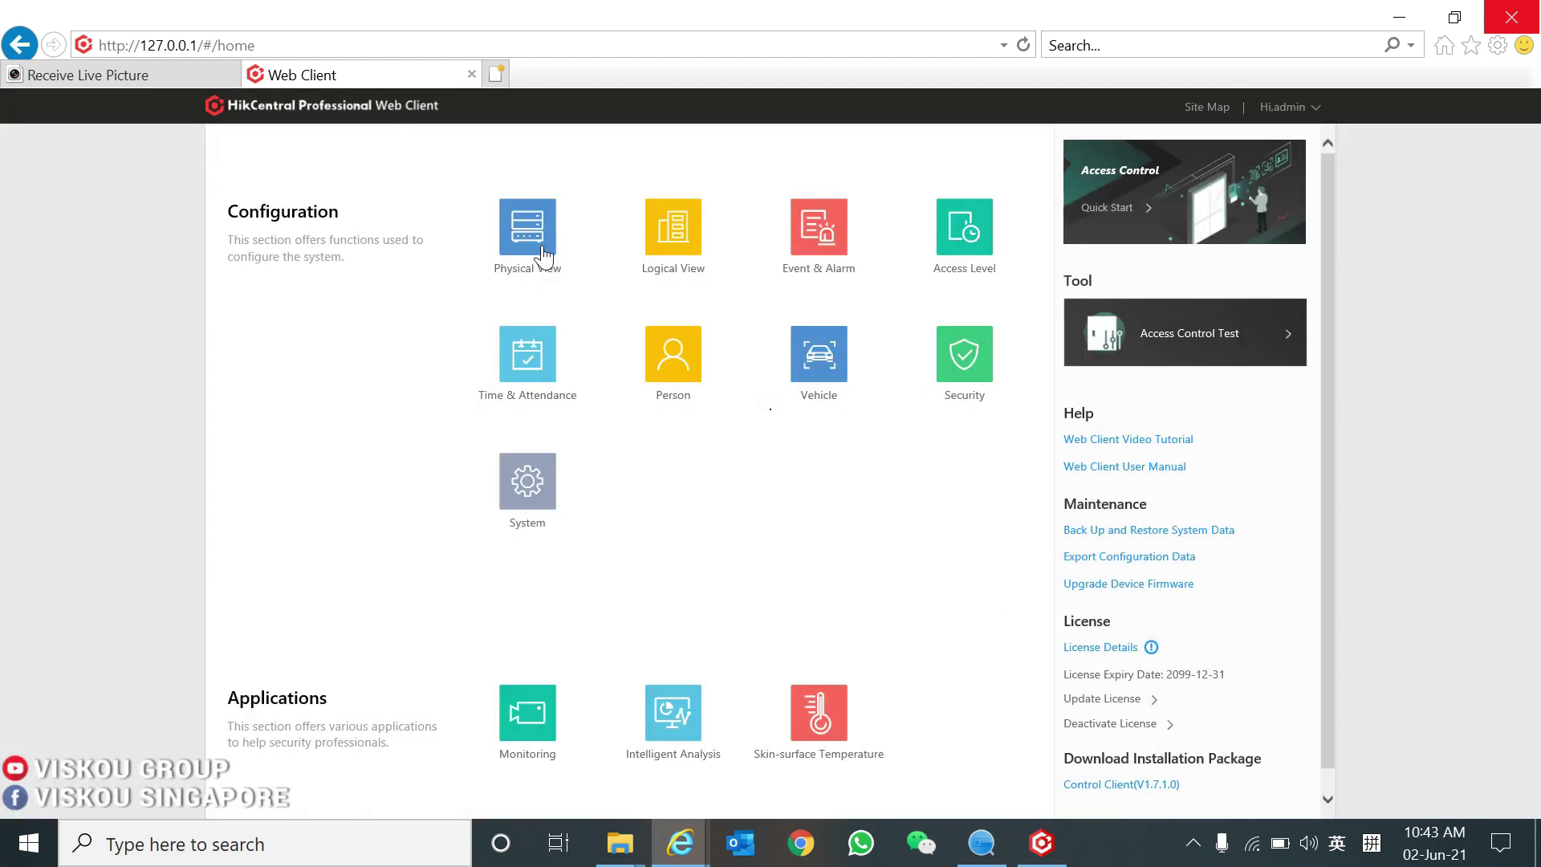
left_click(534, 235)
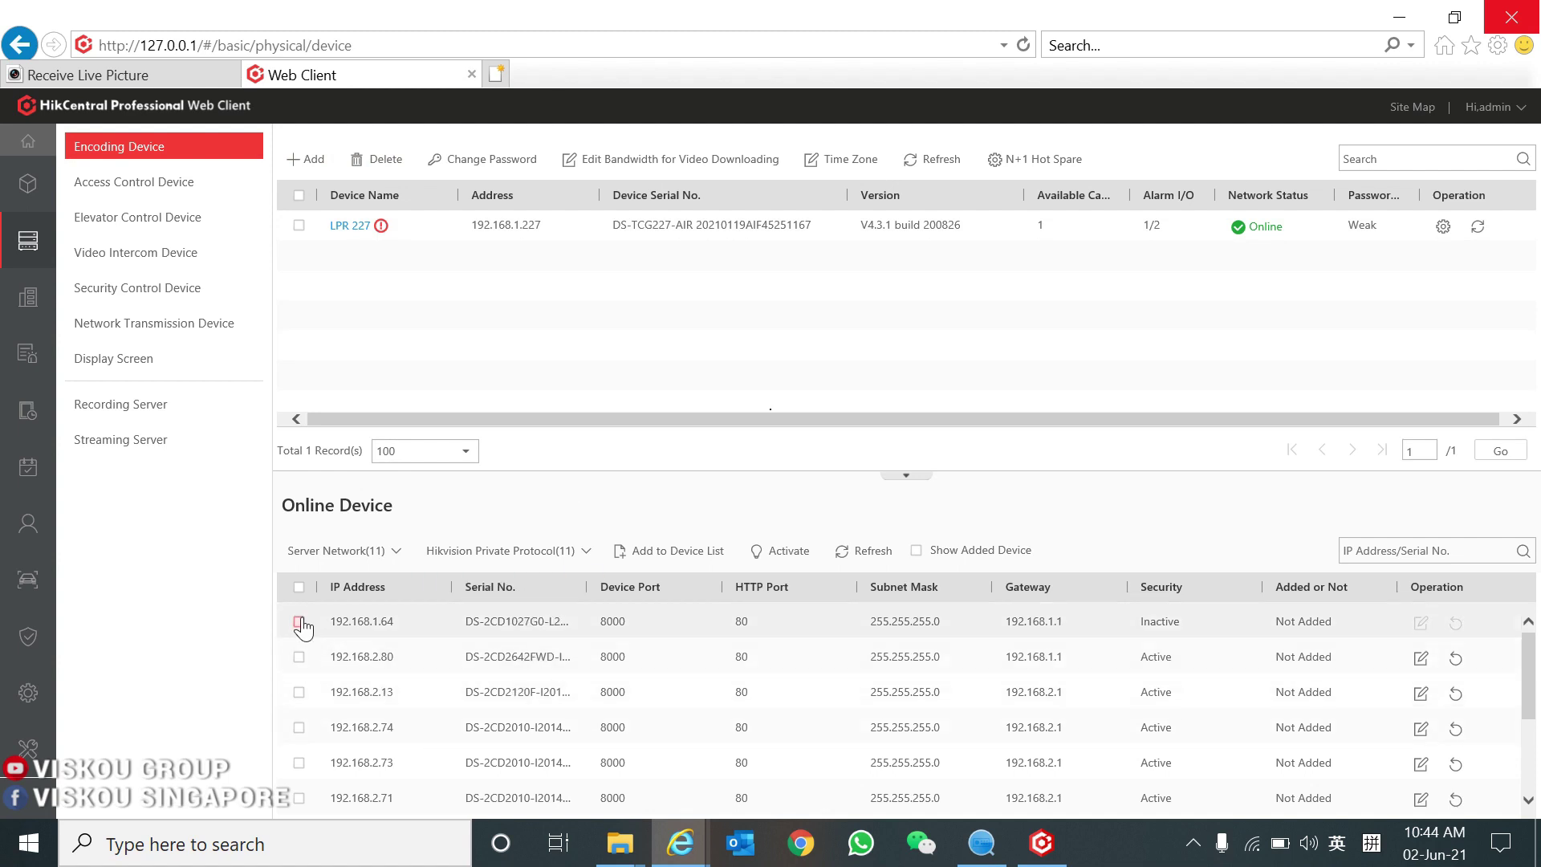
scroll(329, 666, "down", 3)
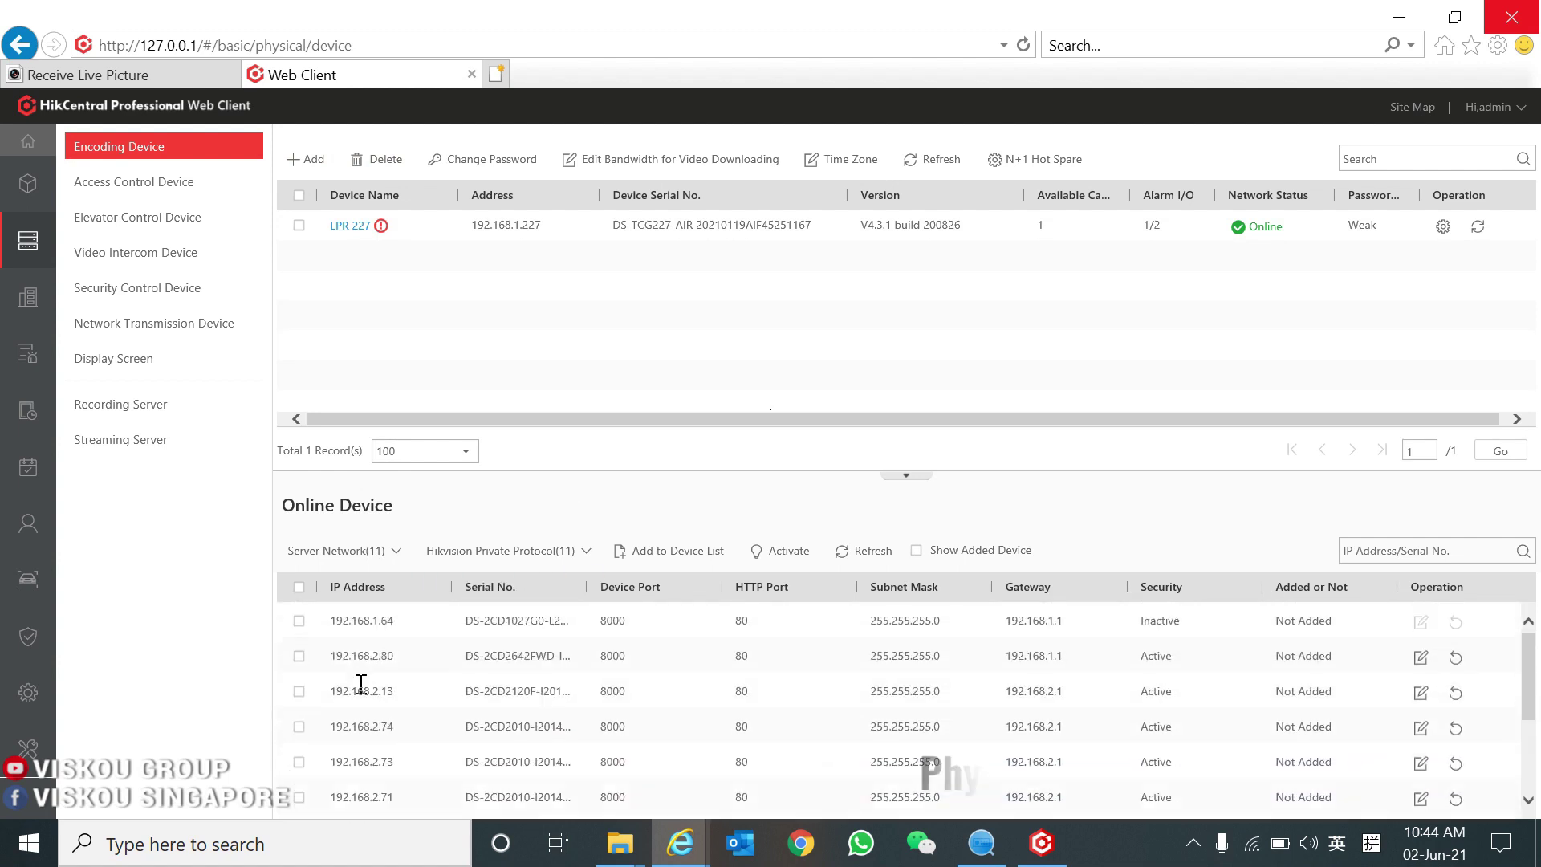
Look through the Add Encoding Device form, close it, and go to Vehicle management from Home.
left_click(322, 161)
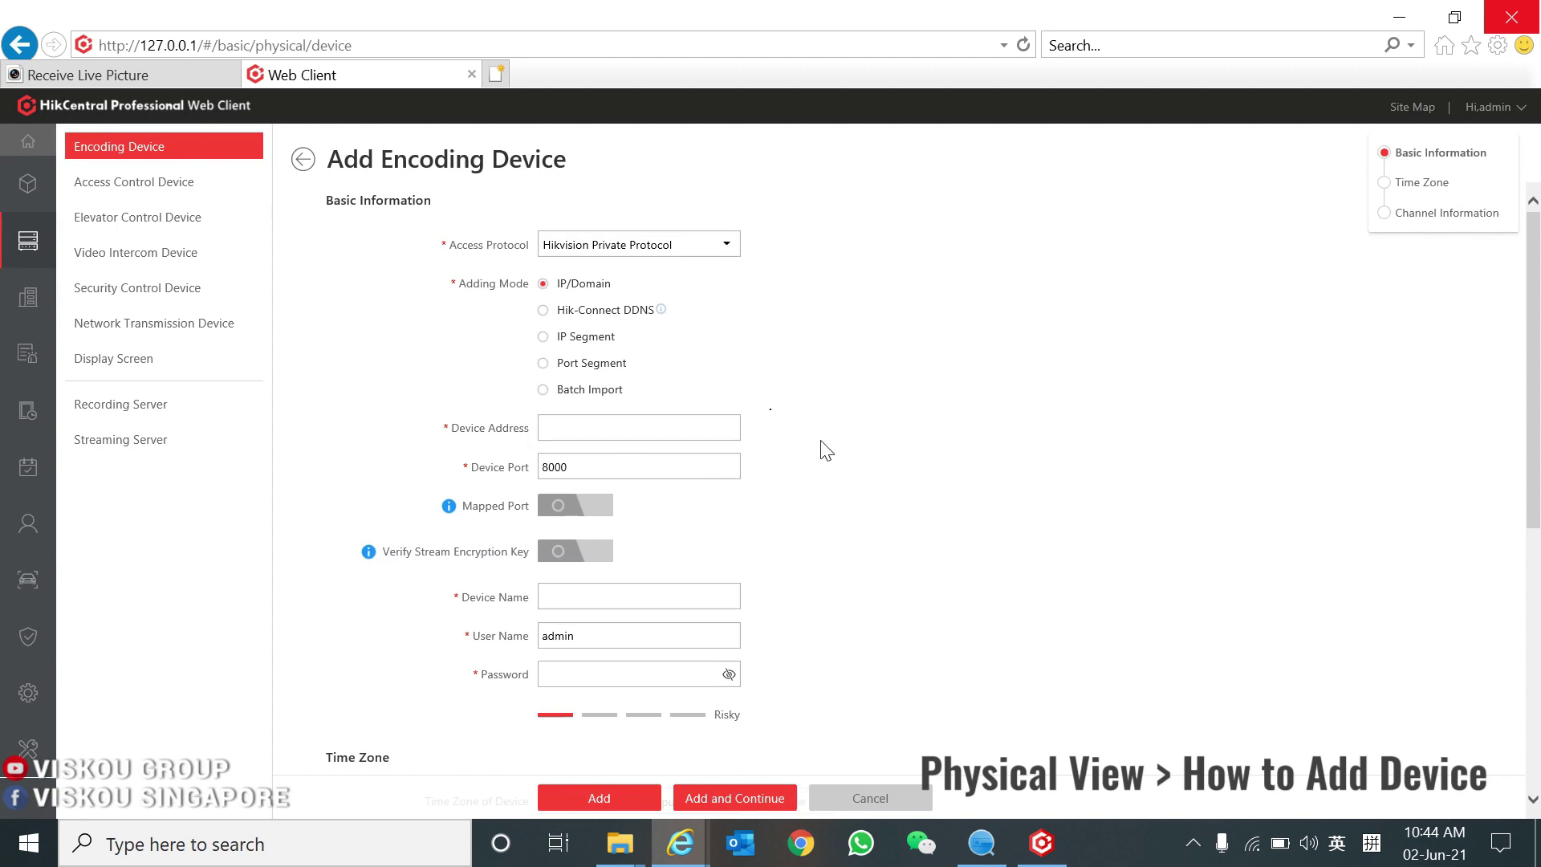
scroll(822, 447, "down", 1)
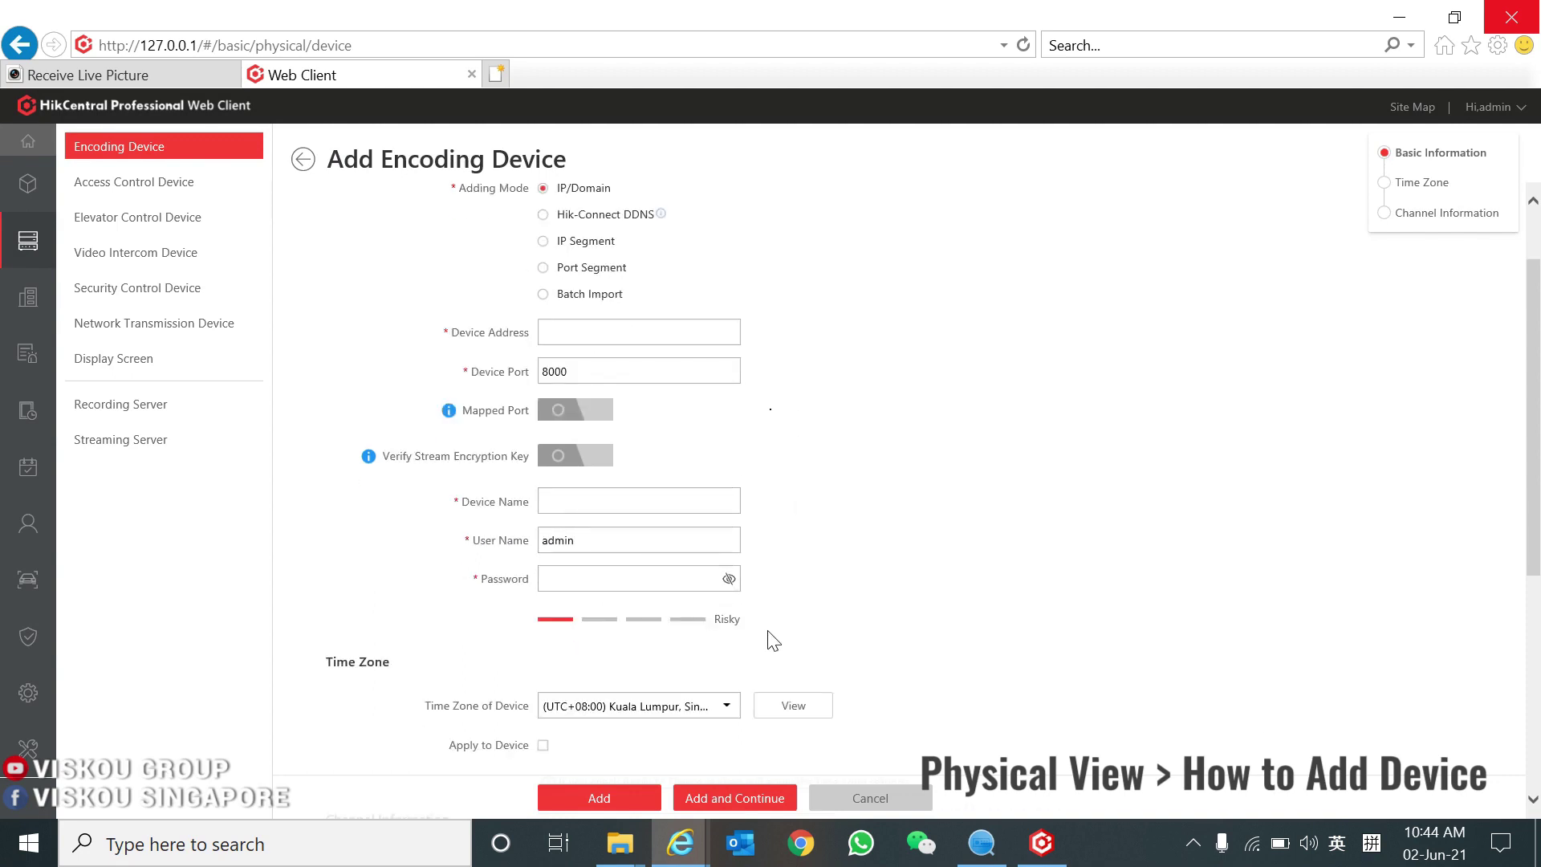
scroll(620, 799, "down", 3)
left_click(600, 798)
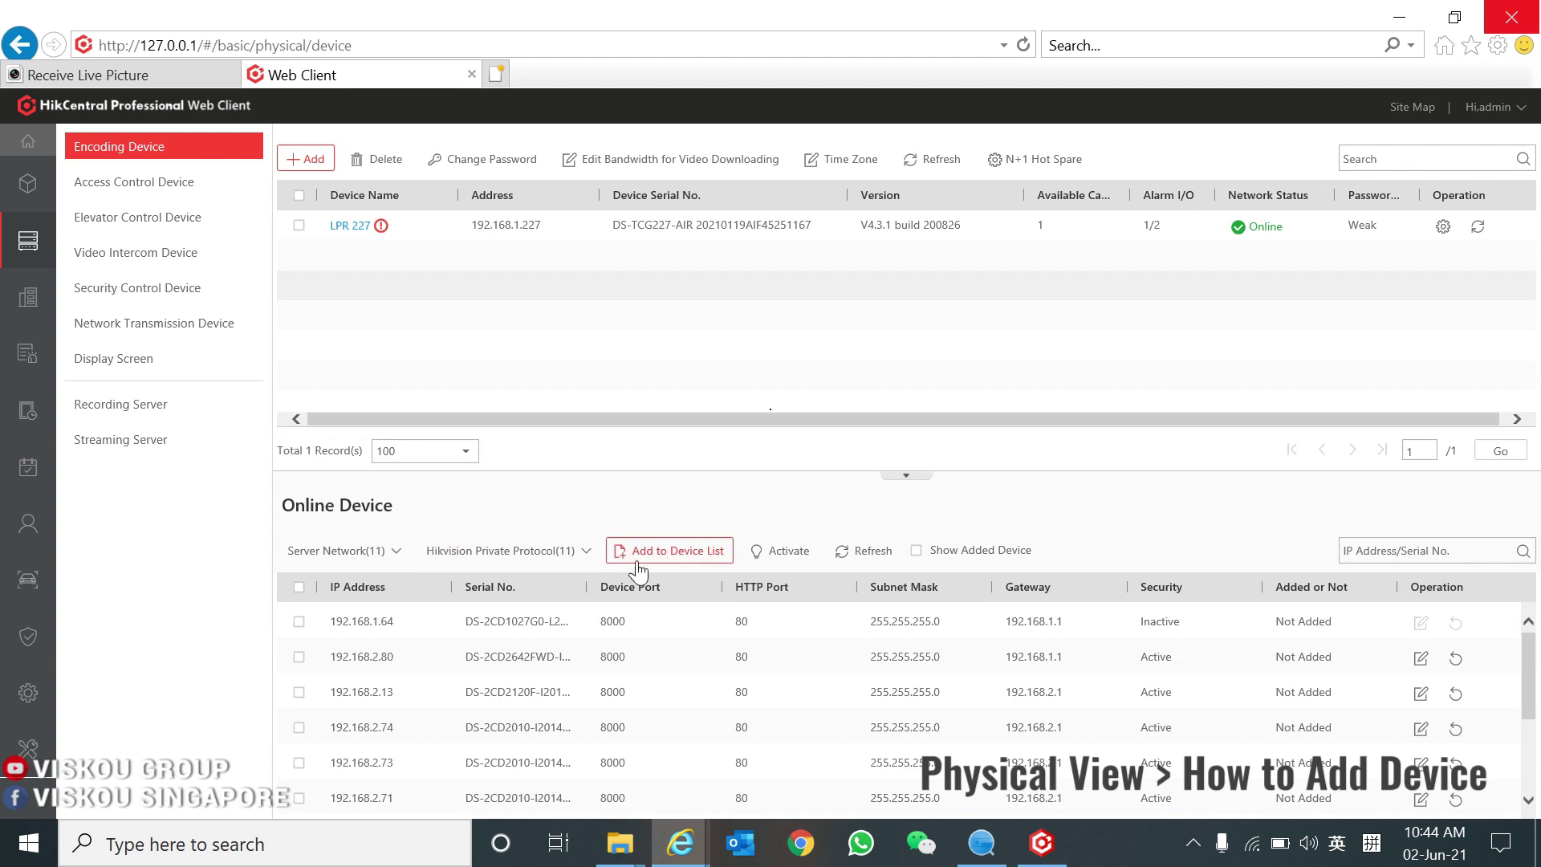
left_click(28, 143)
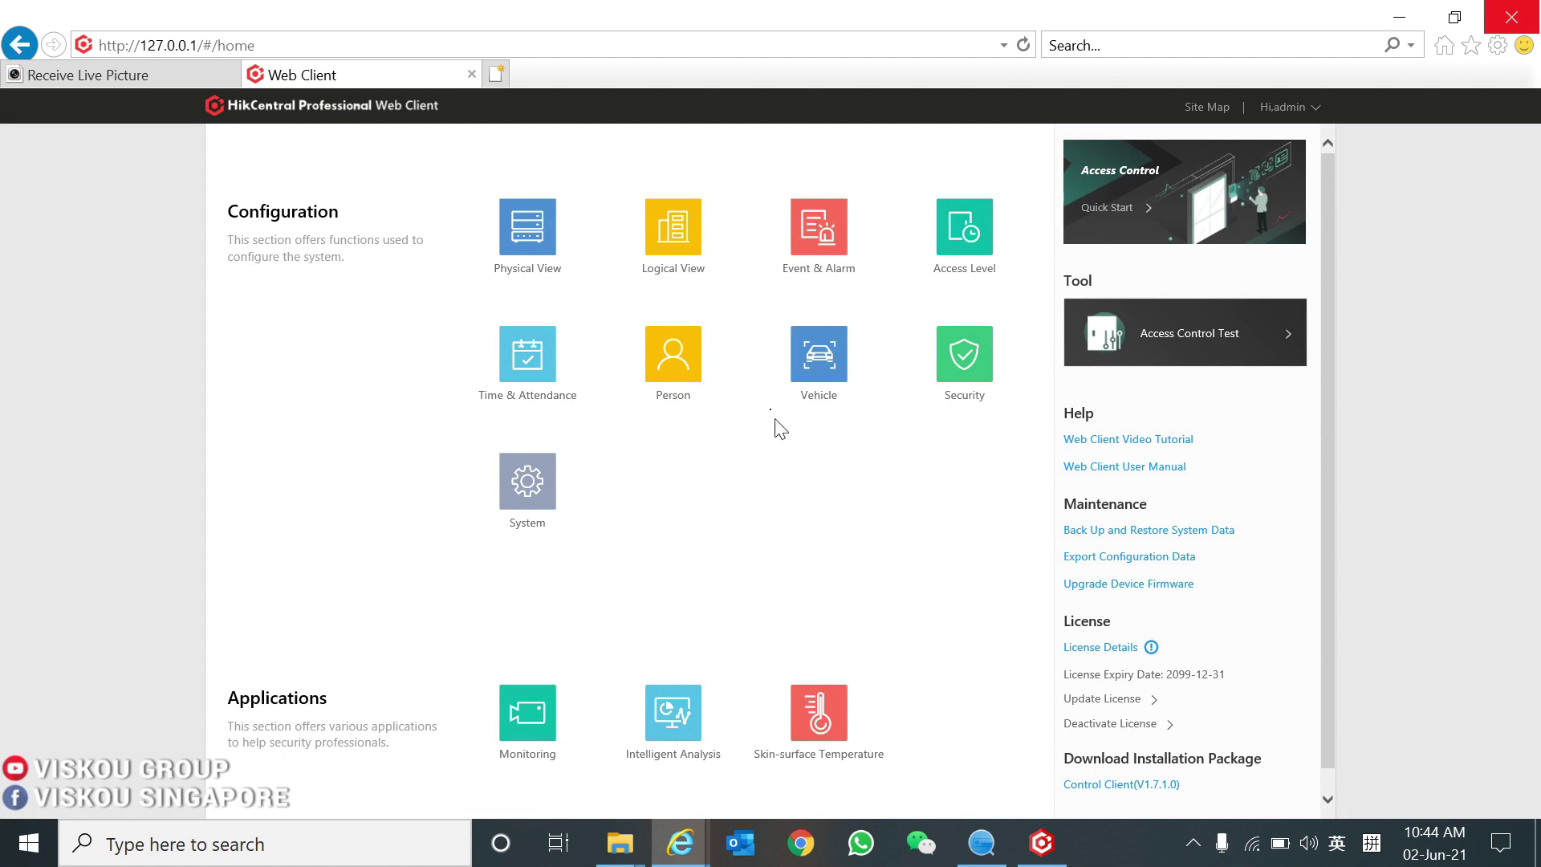
left_click(822, 358)
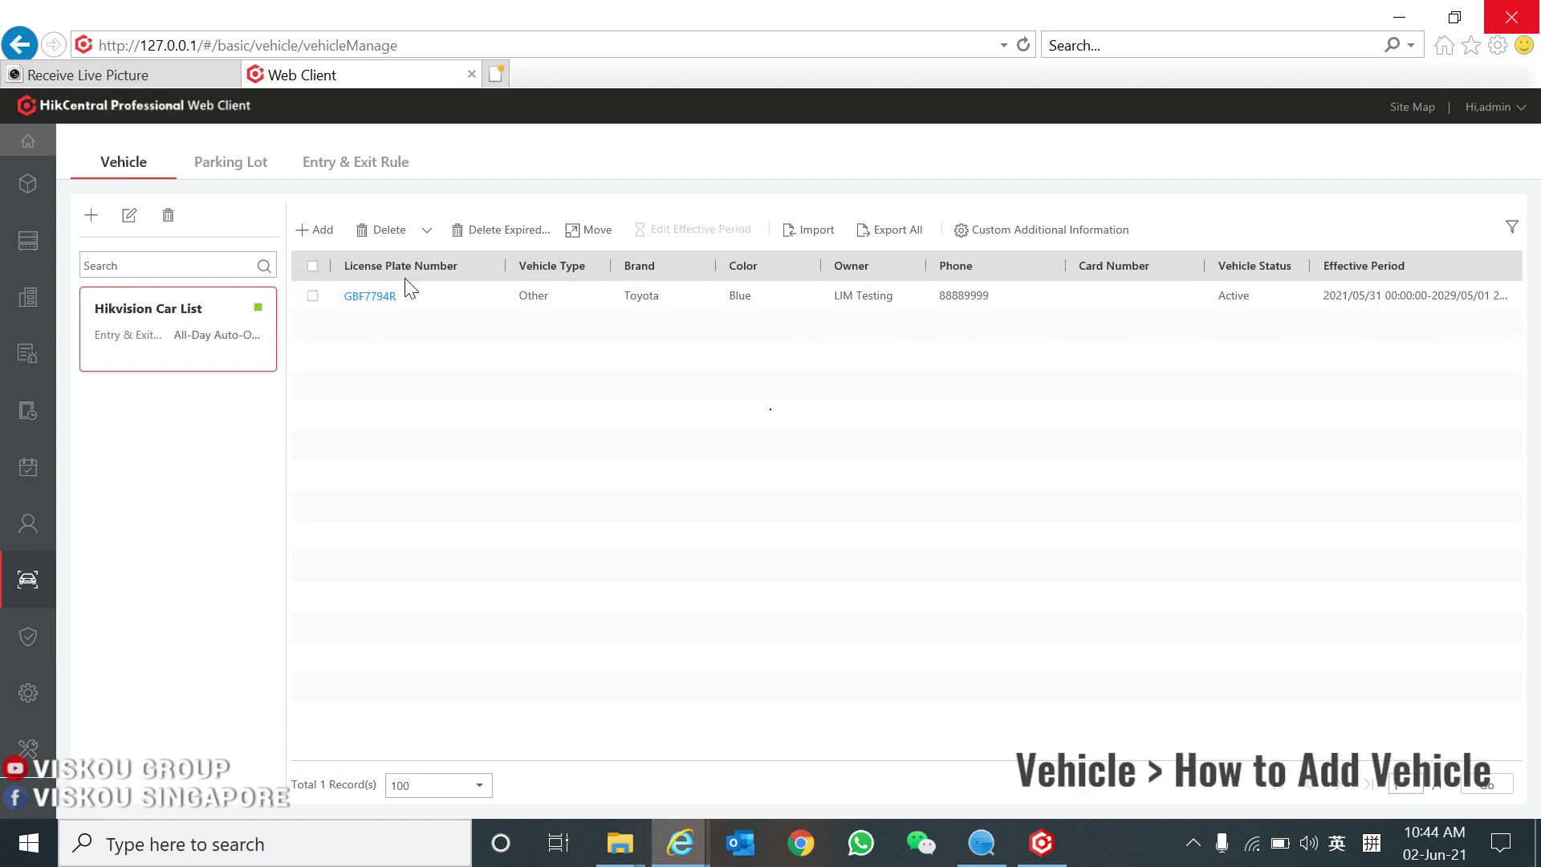
Cancel an Add Vehicle form unsaved, then view the Test Lot parking lot settings.
left_click(321, 232)
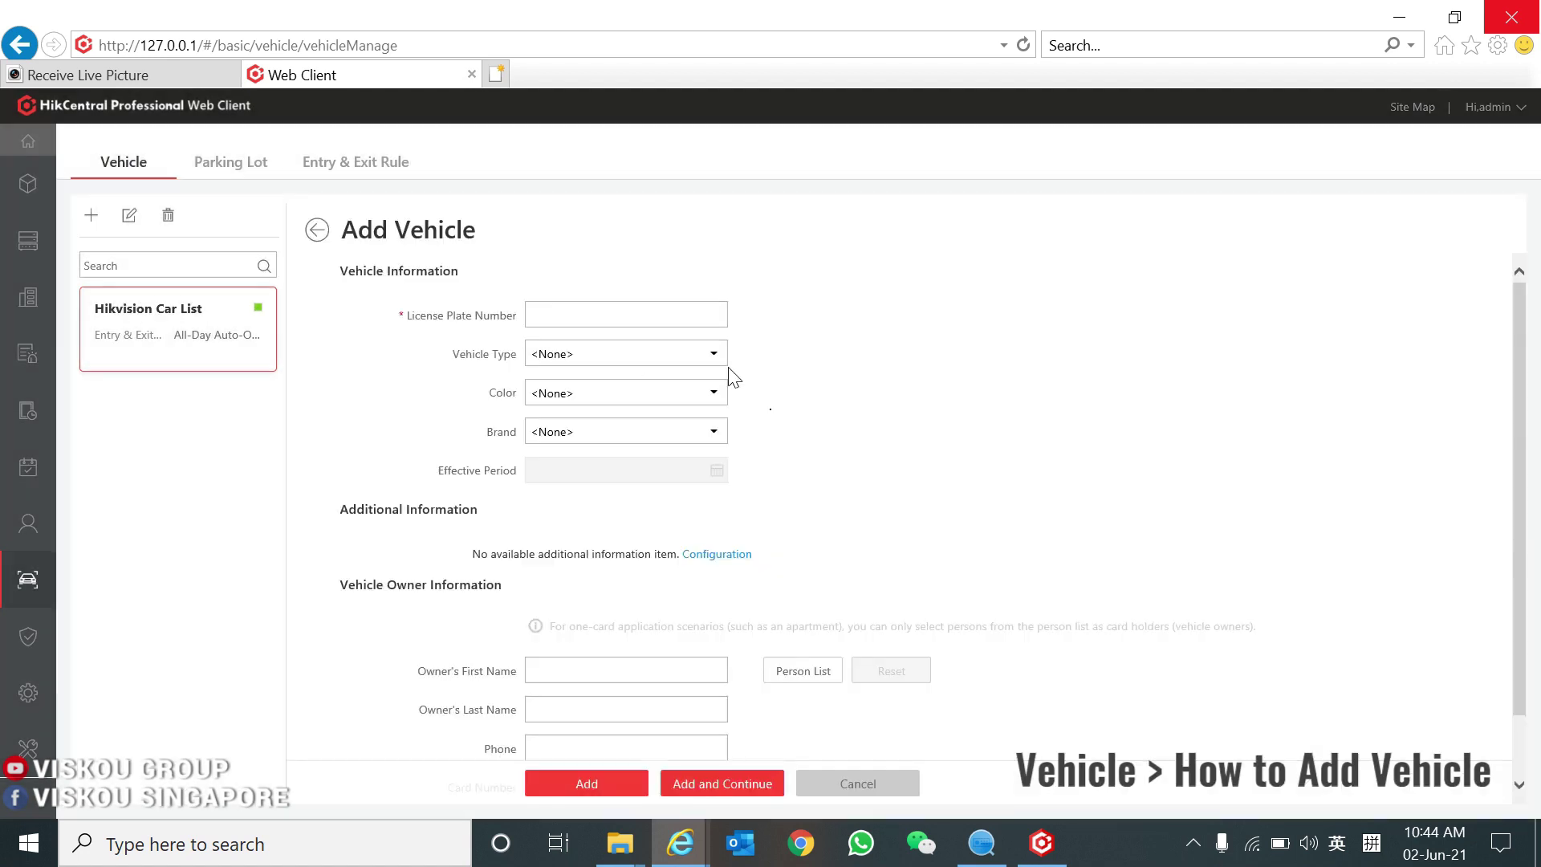
left_click(603, 318)
scroll(723, 337, "down", 2)
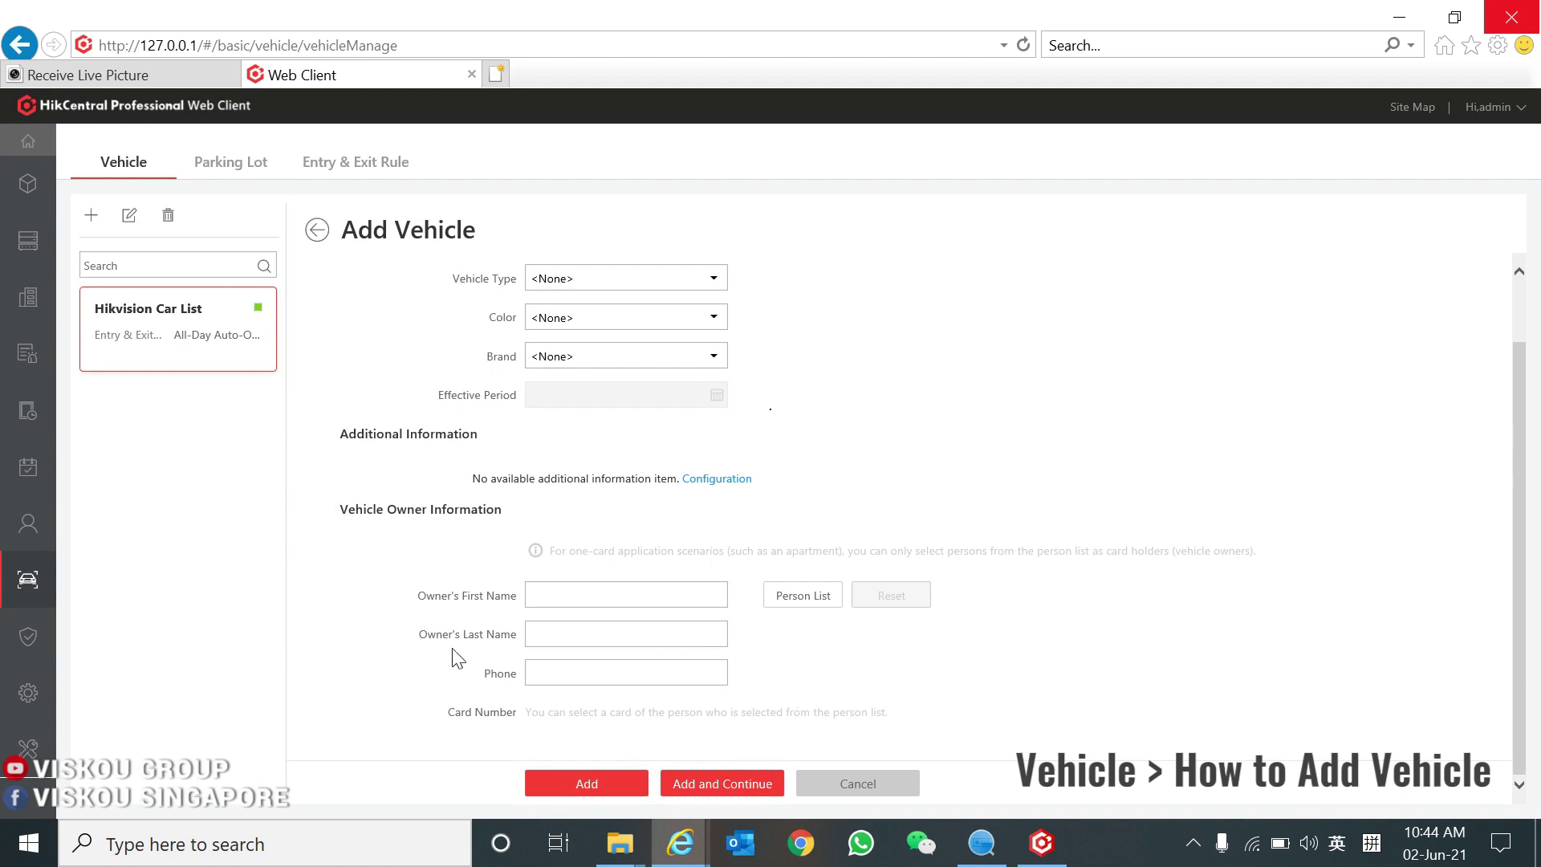
left_click(856, 791)
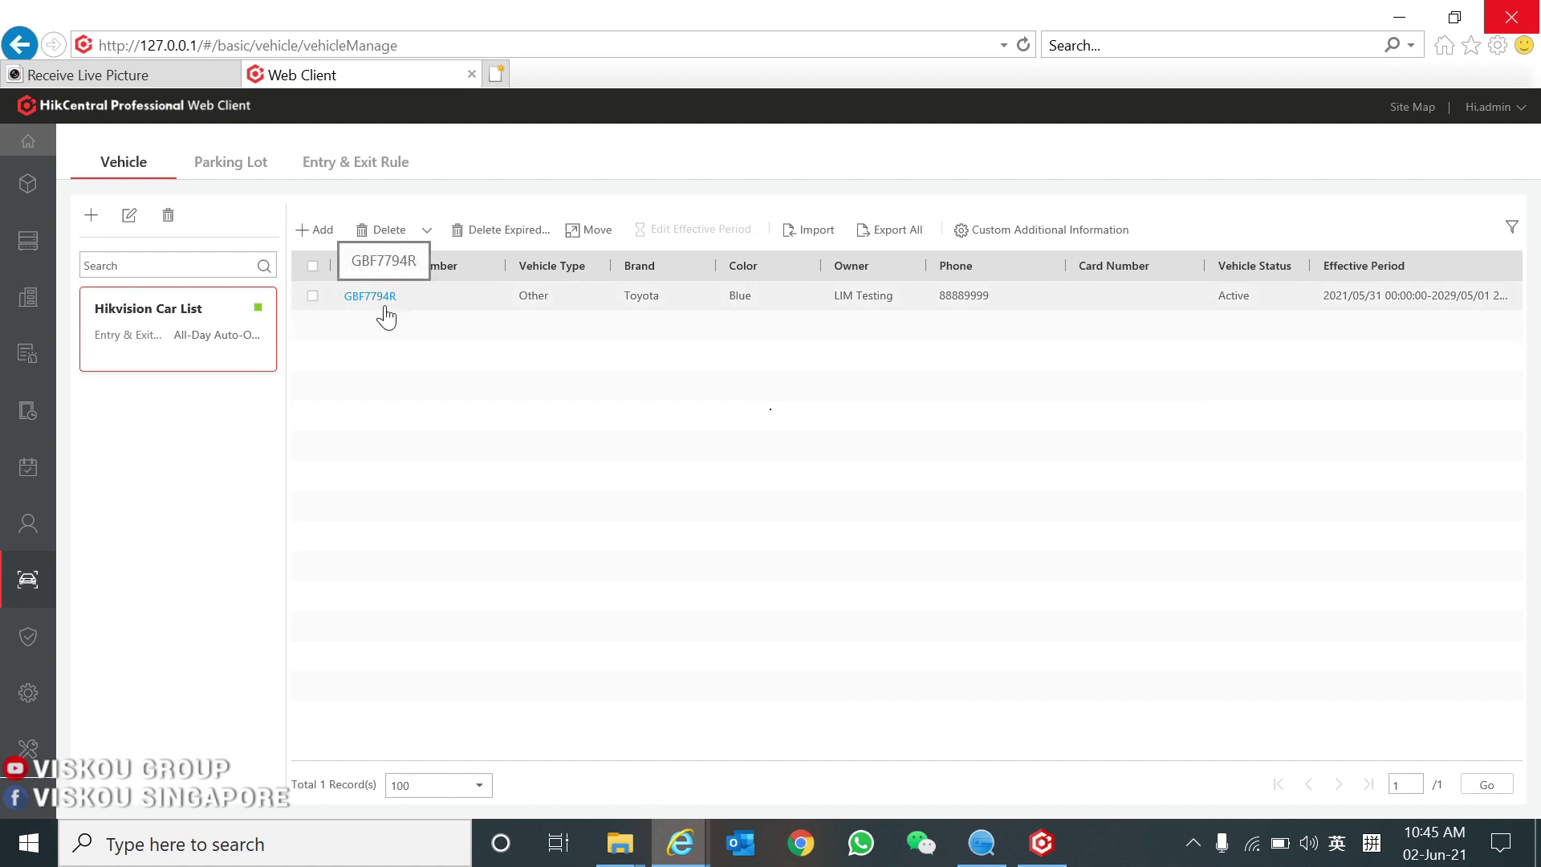
left_click(254, 168)
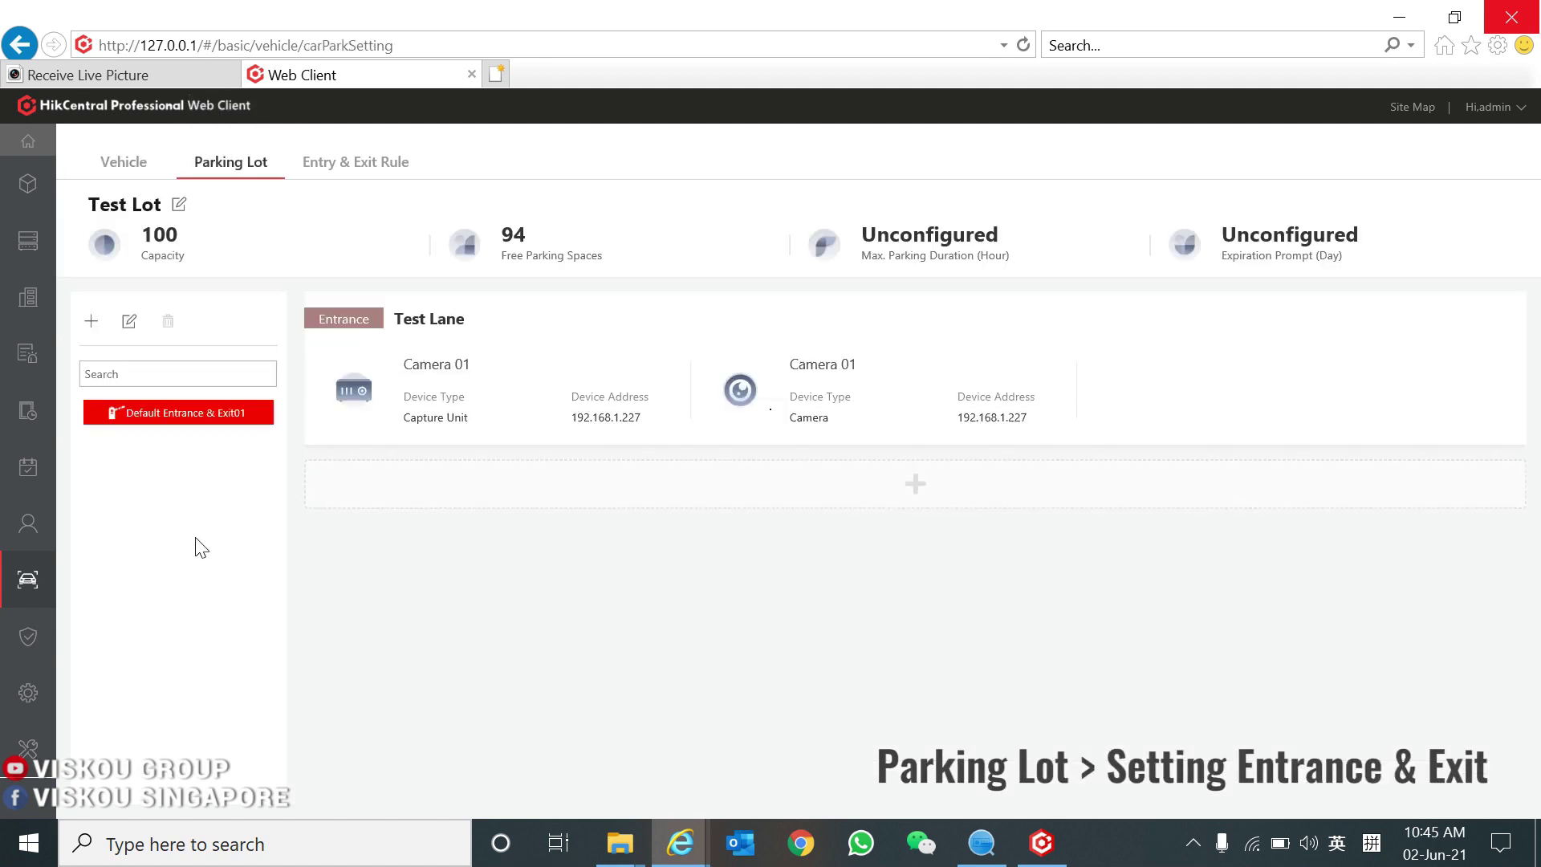
Show Default Entrance & Exit01's Entry & Exit Rules with the All-Day Auto-Open and Manual-Open Barrier rules.
left_click(164, 414)
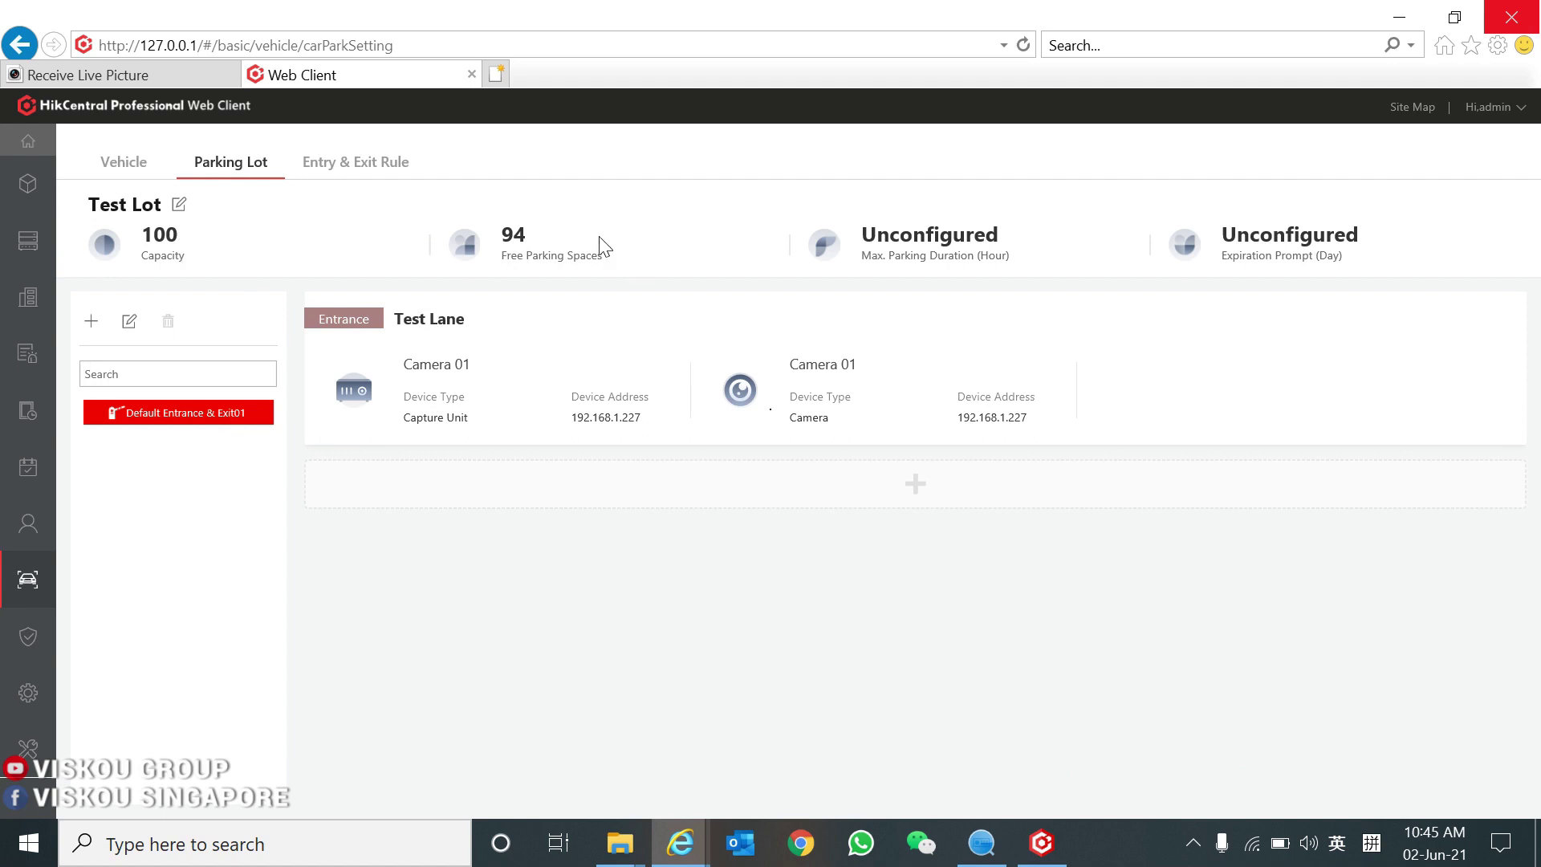
left_click(347, 170)
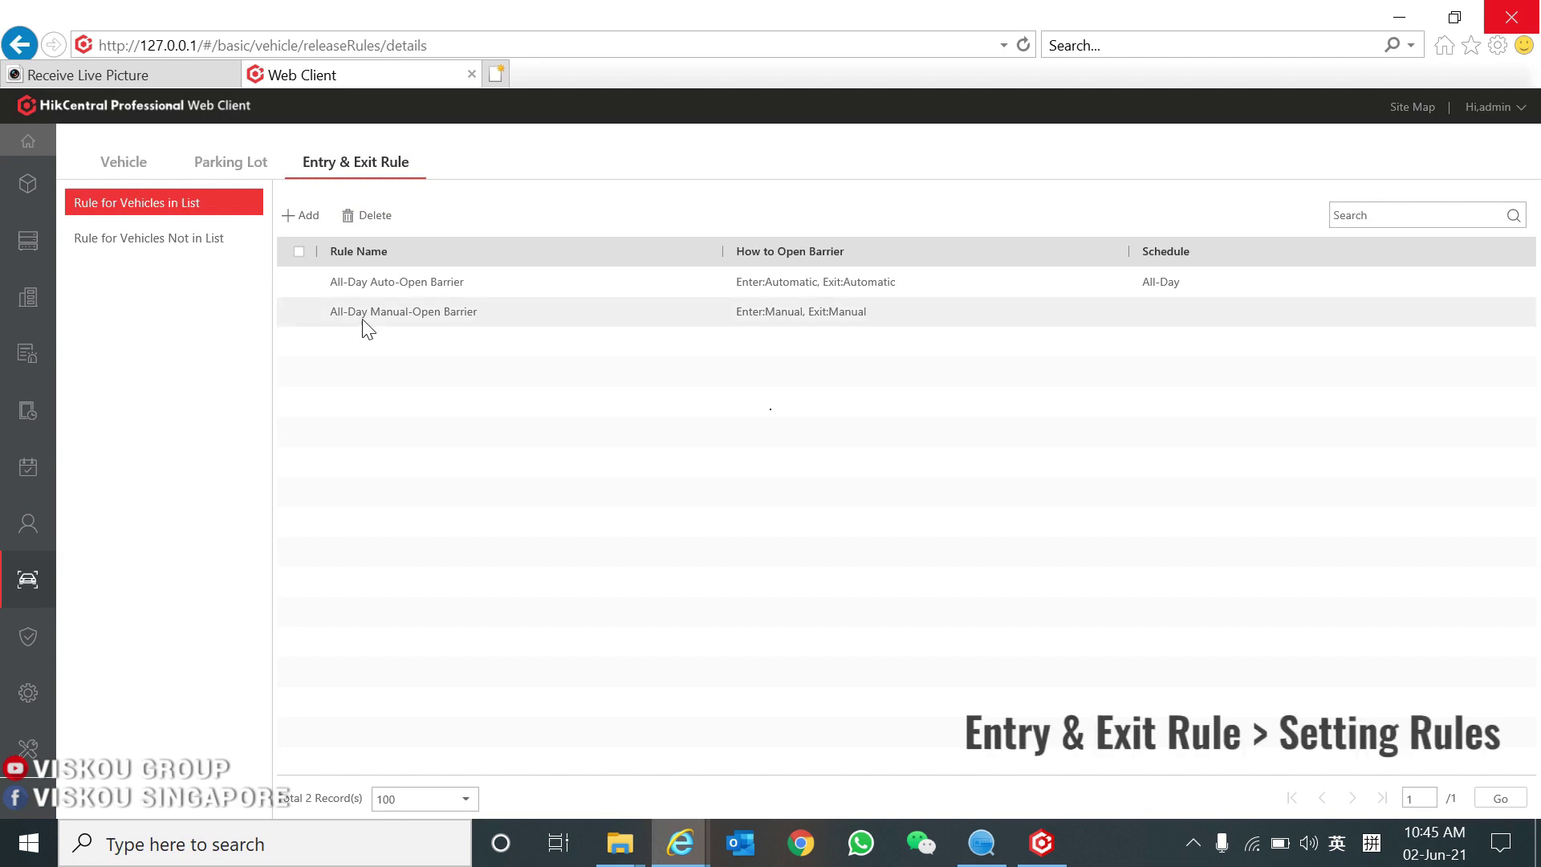
Begin adding an Entry & Exit Rule for Vehicles in List and choose the Custom schedule.
left_click(310, 217)
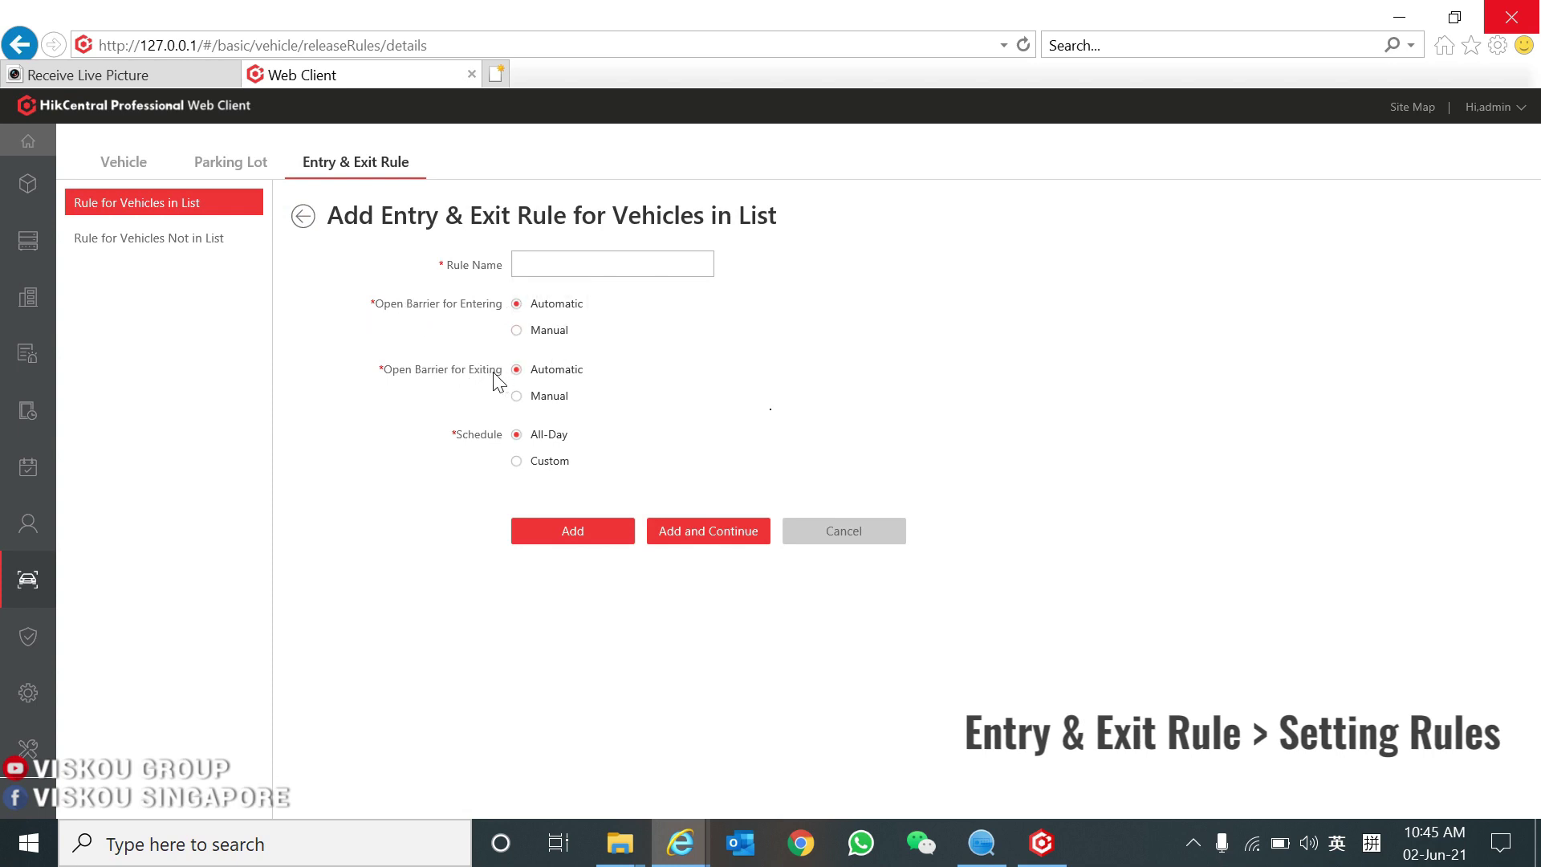
left_click(518, 464)
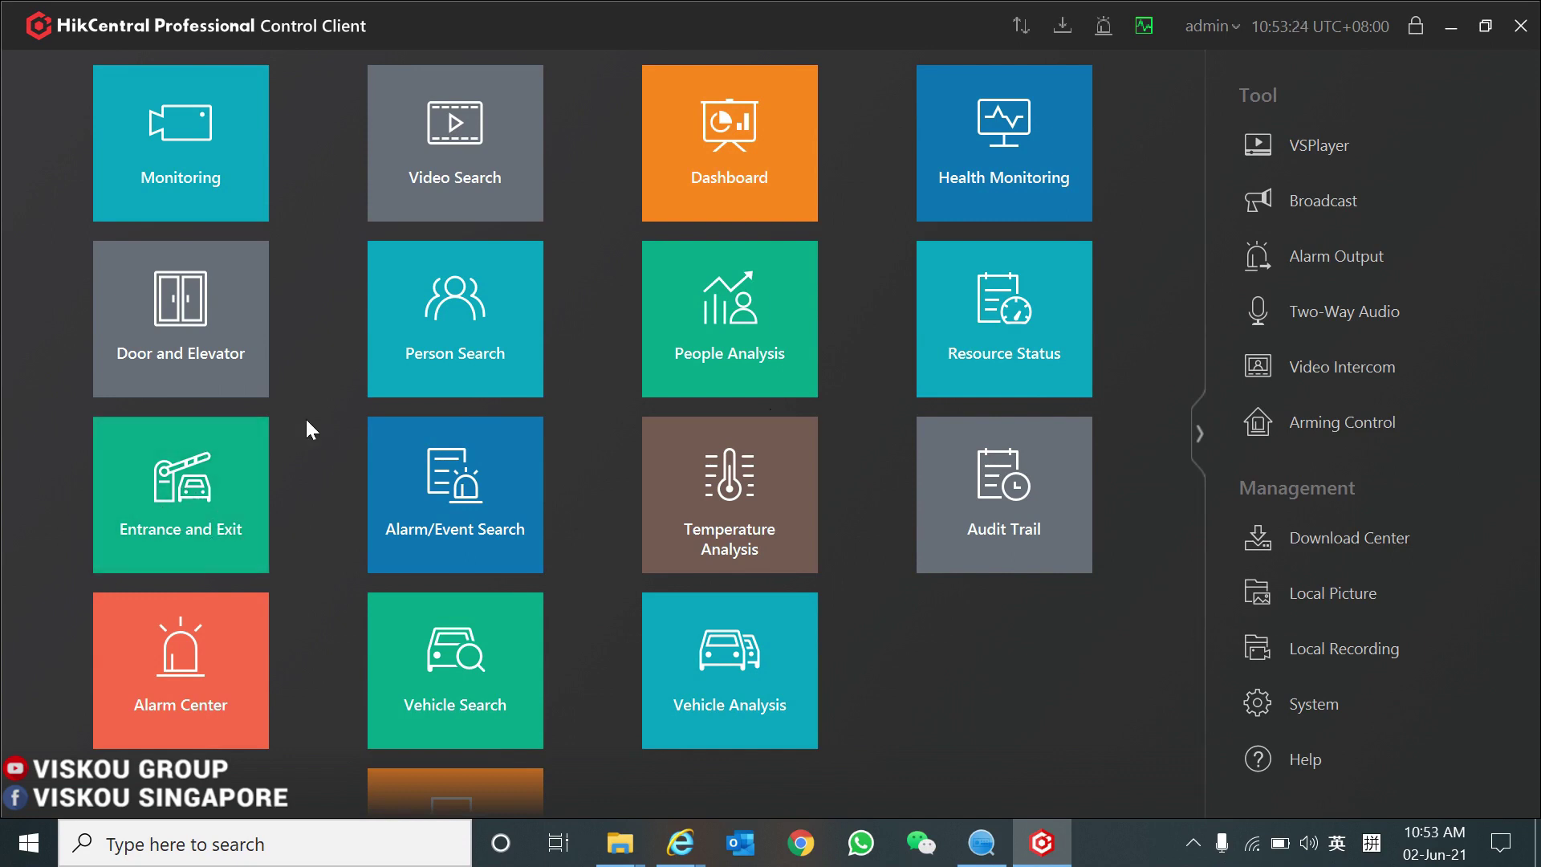
left_click(193, 490)
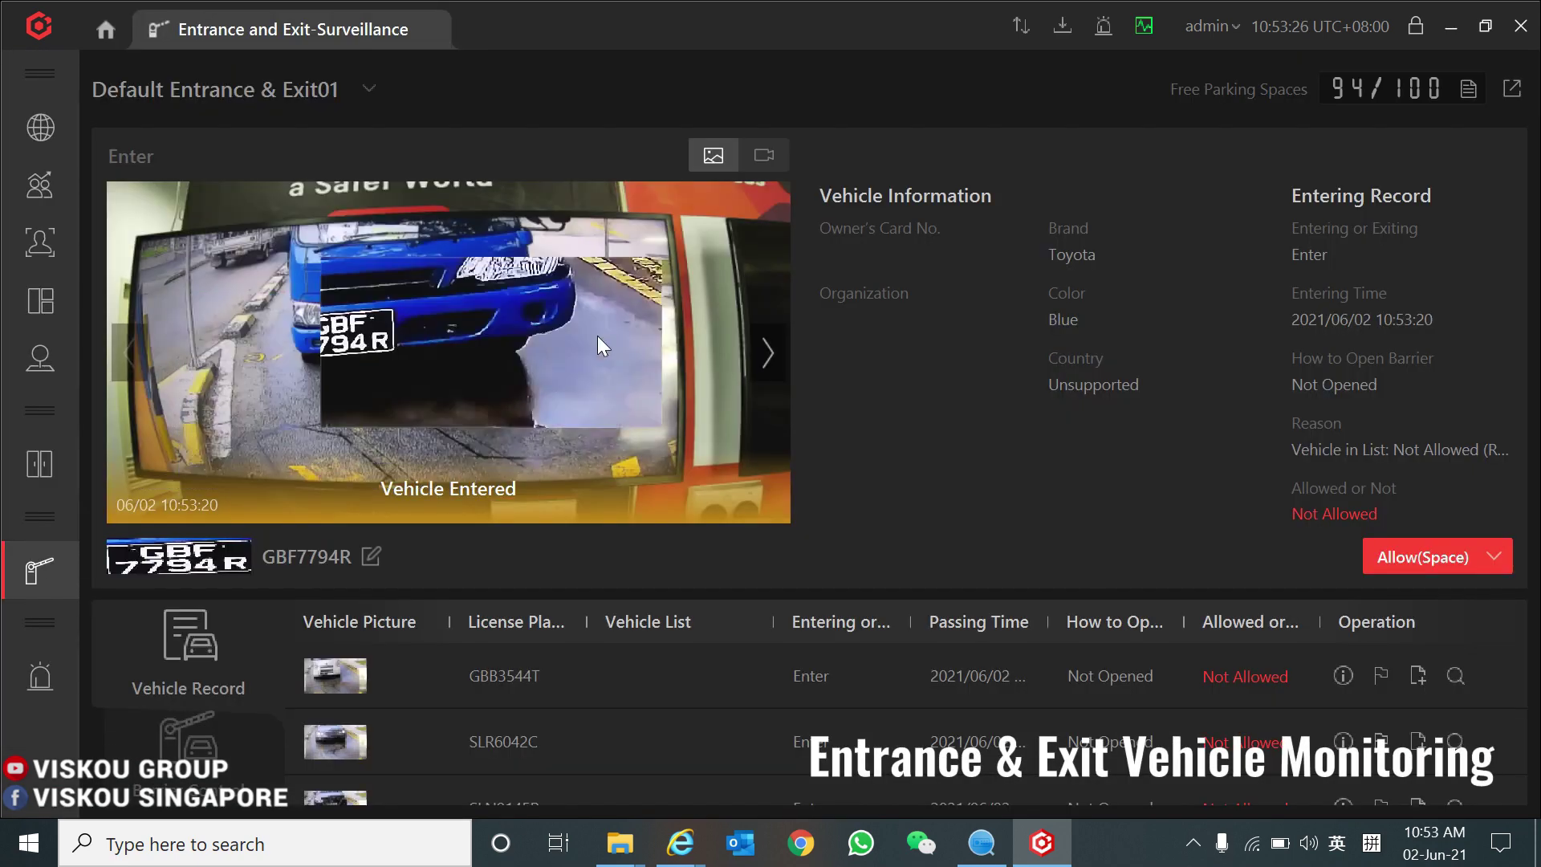
left_click(764, 156)
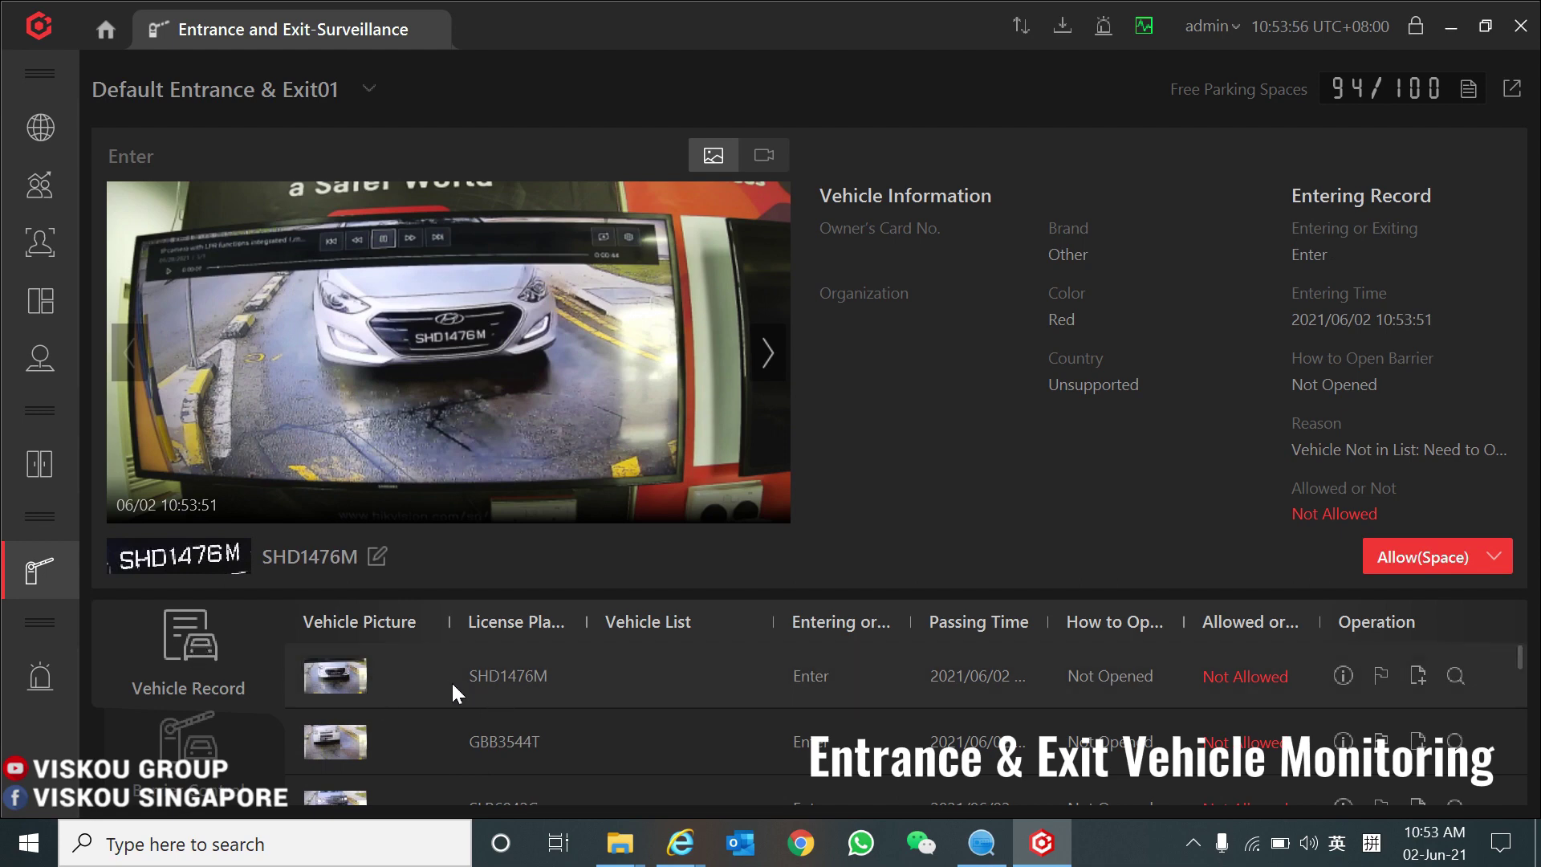
scroll(630, 719, "down", 3)
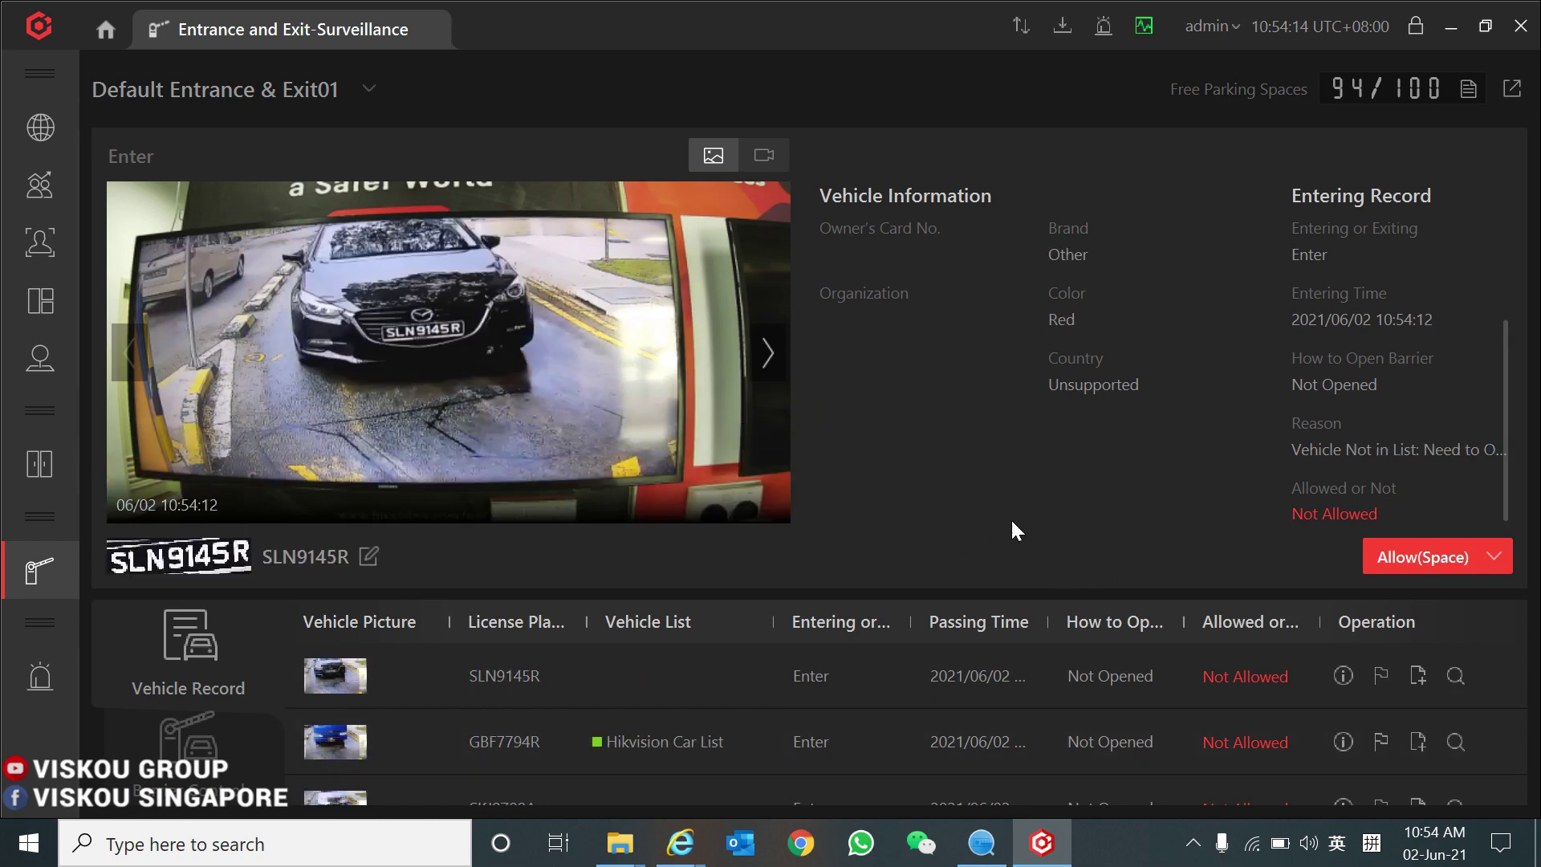
Go back to the home page and open Vehicle Search with Vehicle Passing Record selected.
left_click(431, 27)
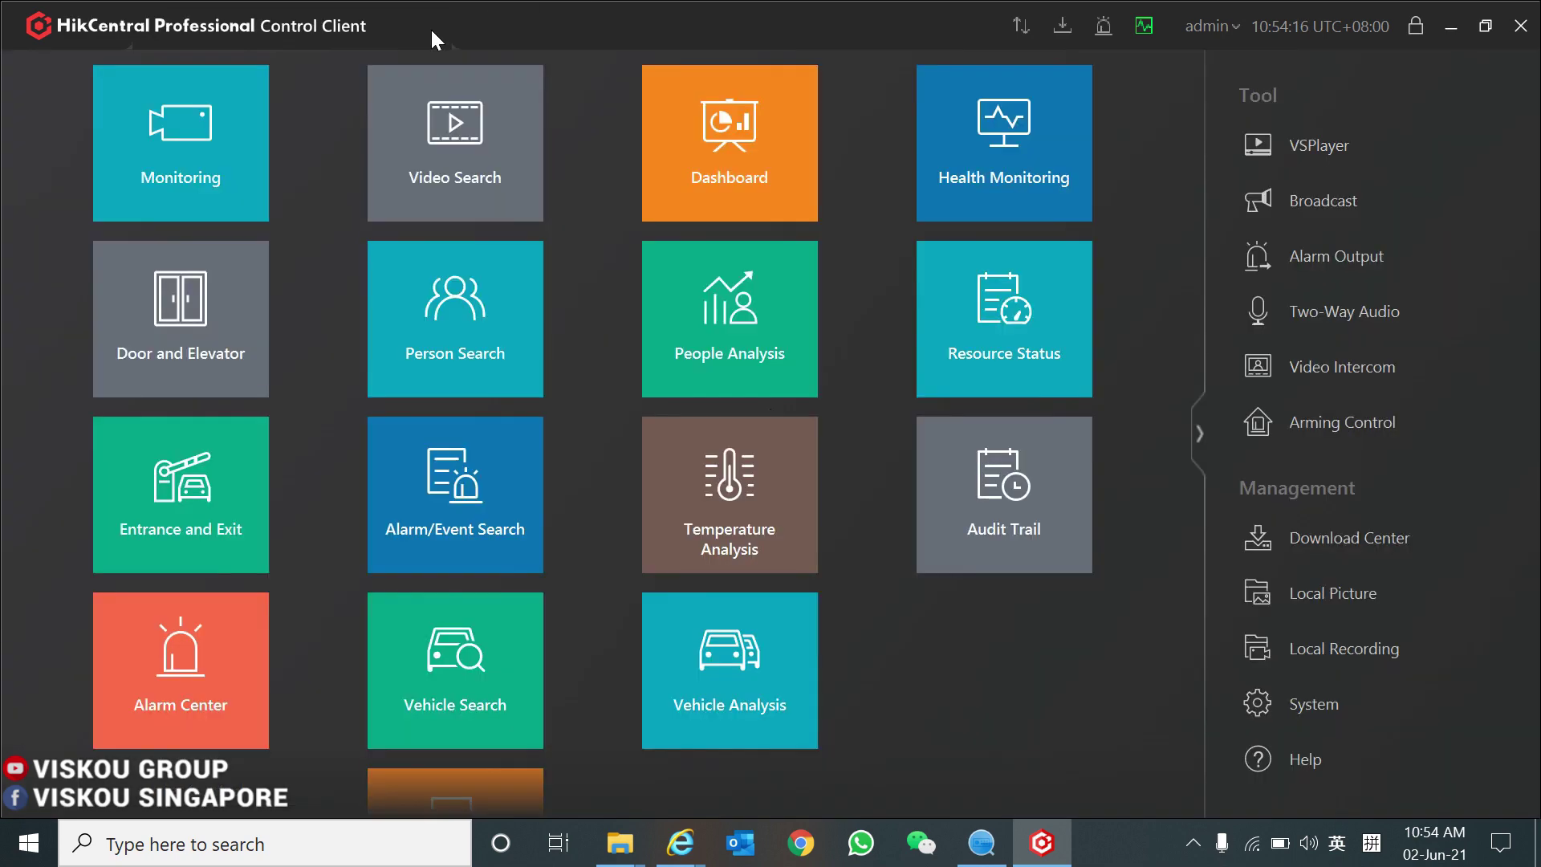
scroll(592, 597, "down", 1)
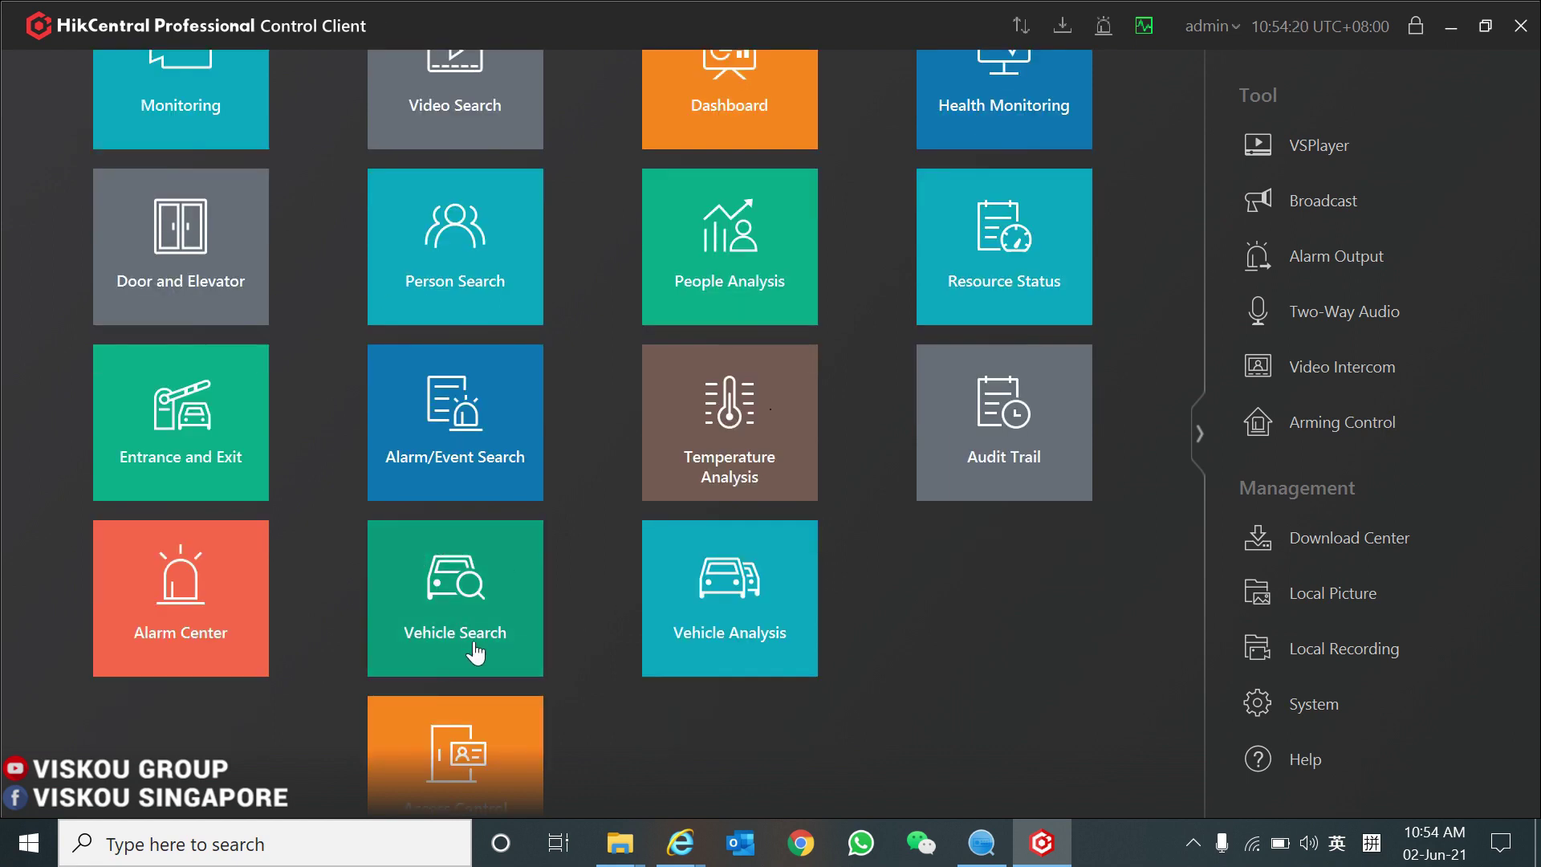
left_click(480, 572)
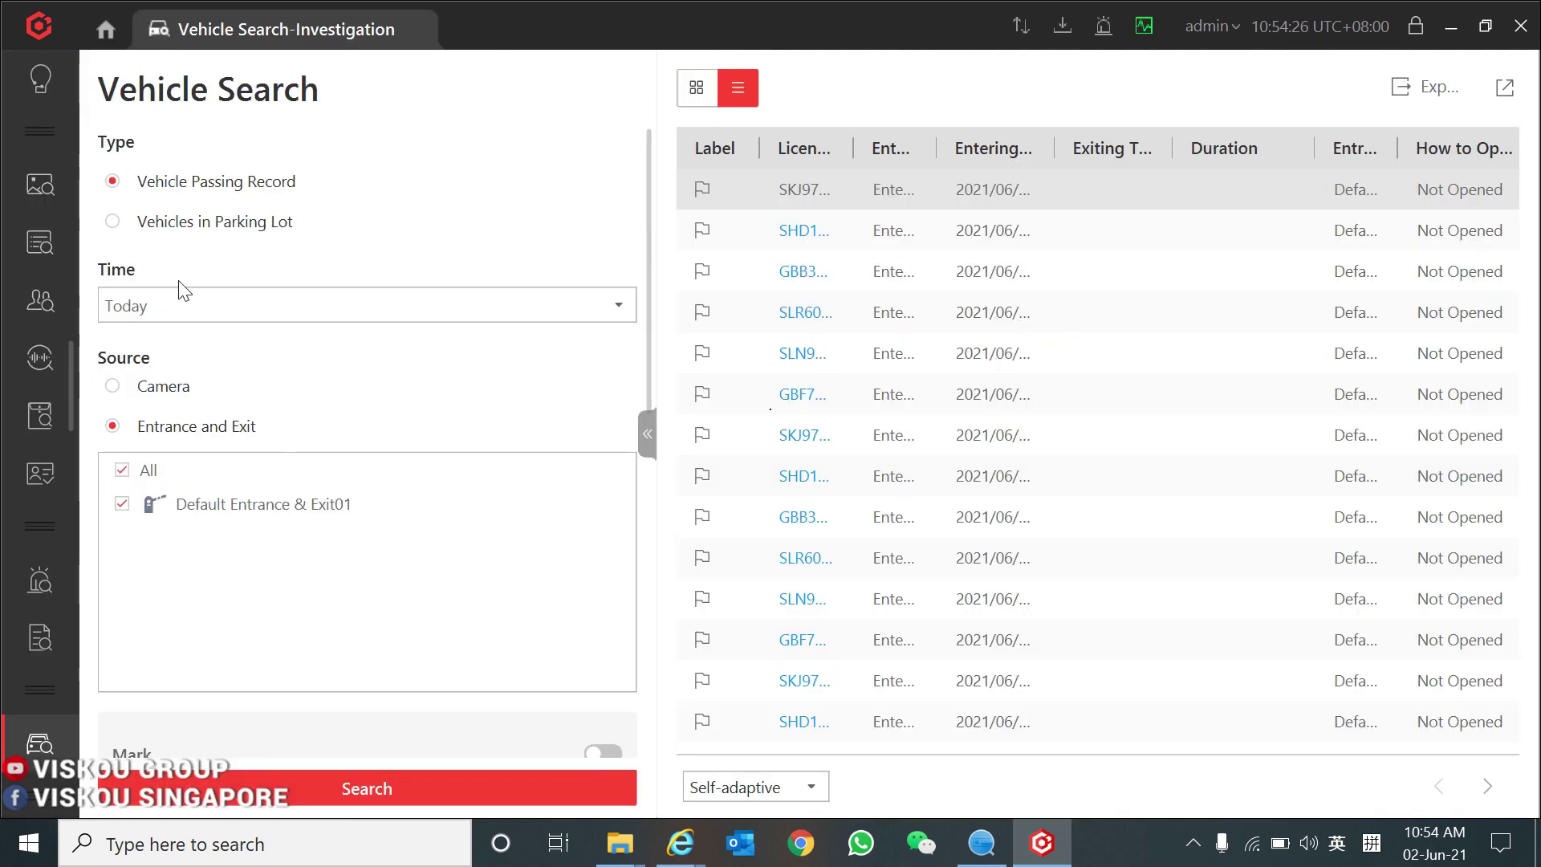
left_click(255, 231)
left_click(228, 187)
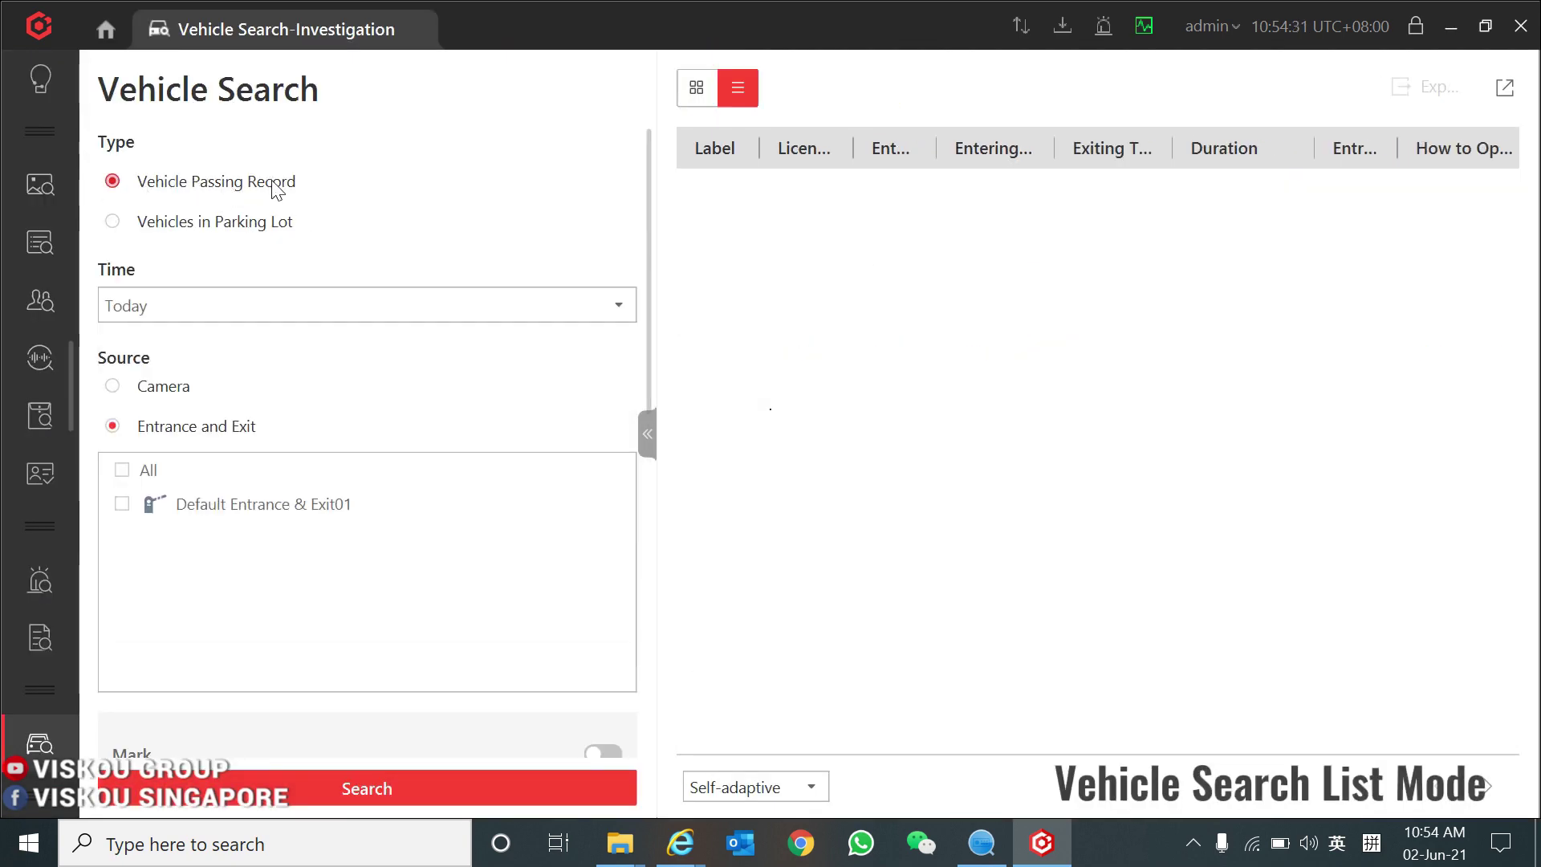
Search today's passing records from all entrances and exits.
left_click(232, 320)
left_click(221, 340)
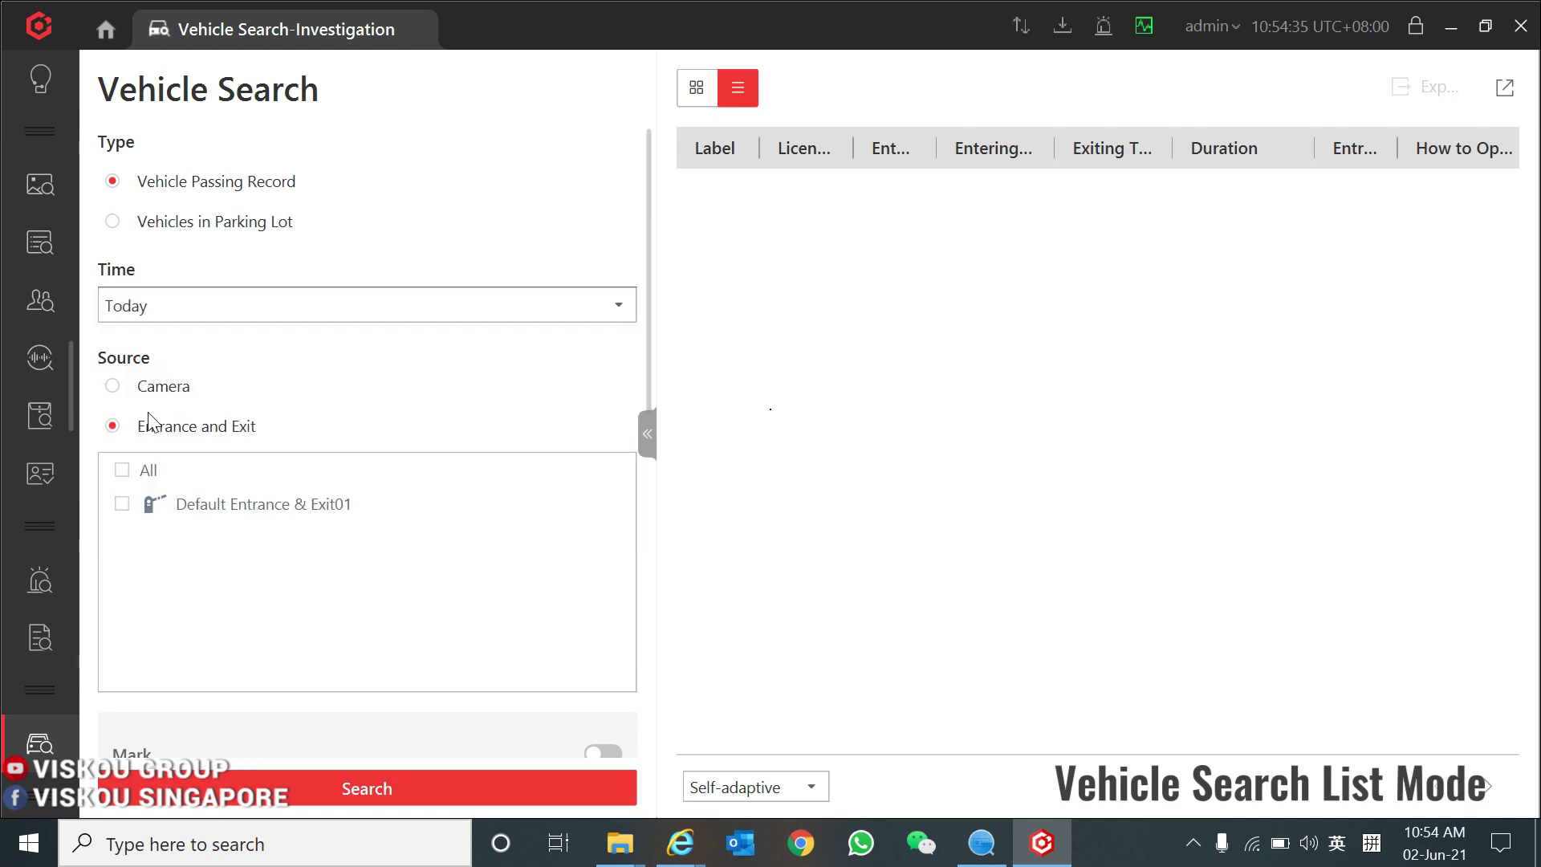
left_click(122, 471)
scroll(406, 396, "down", 5)
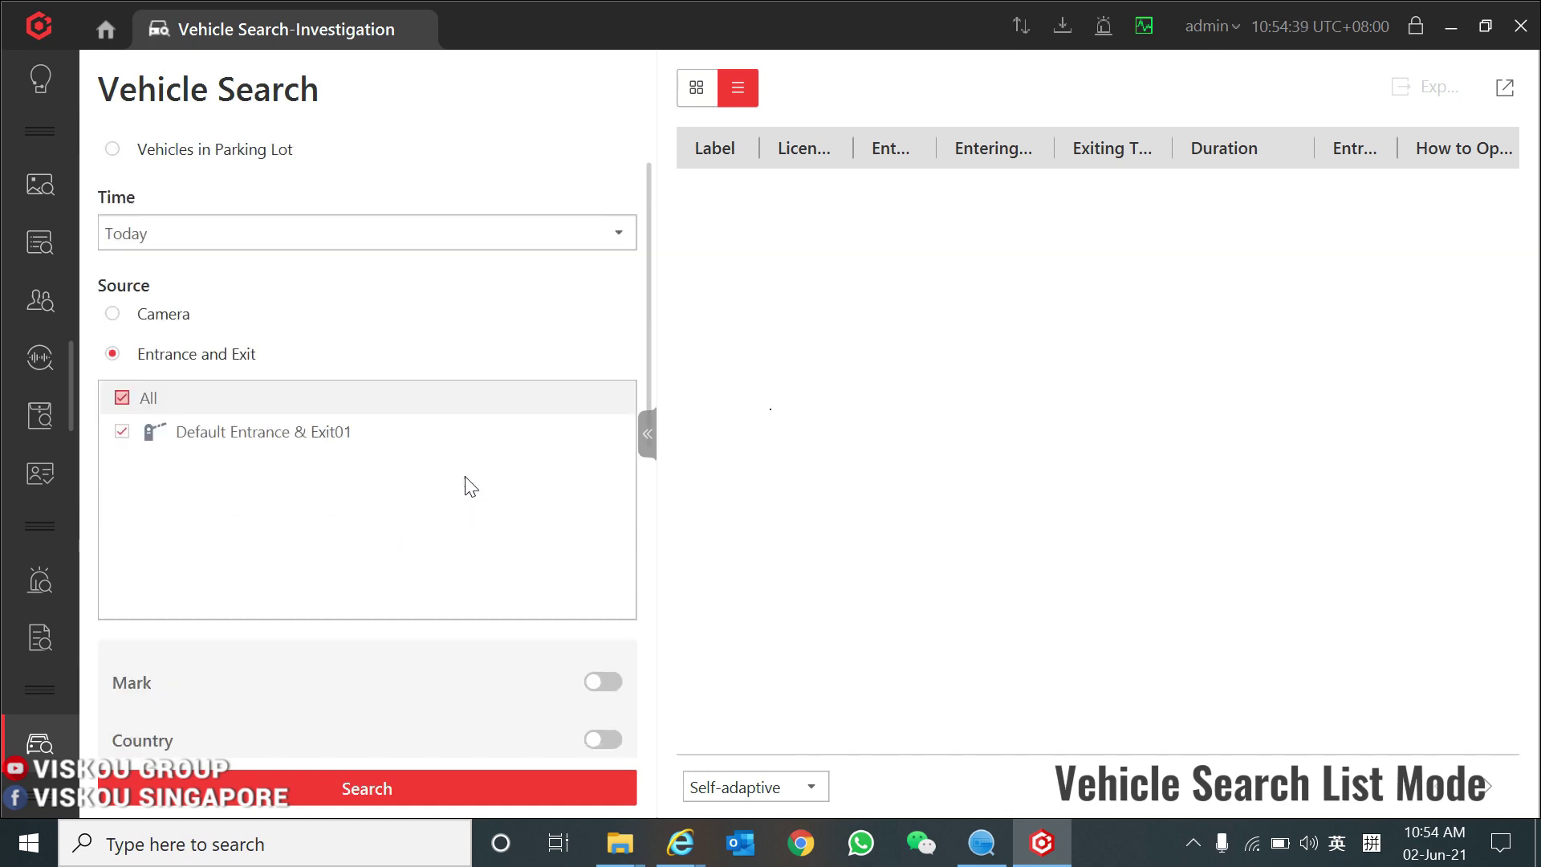
scroll(482, 289, "down", 1)
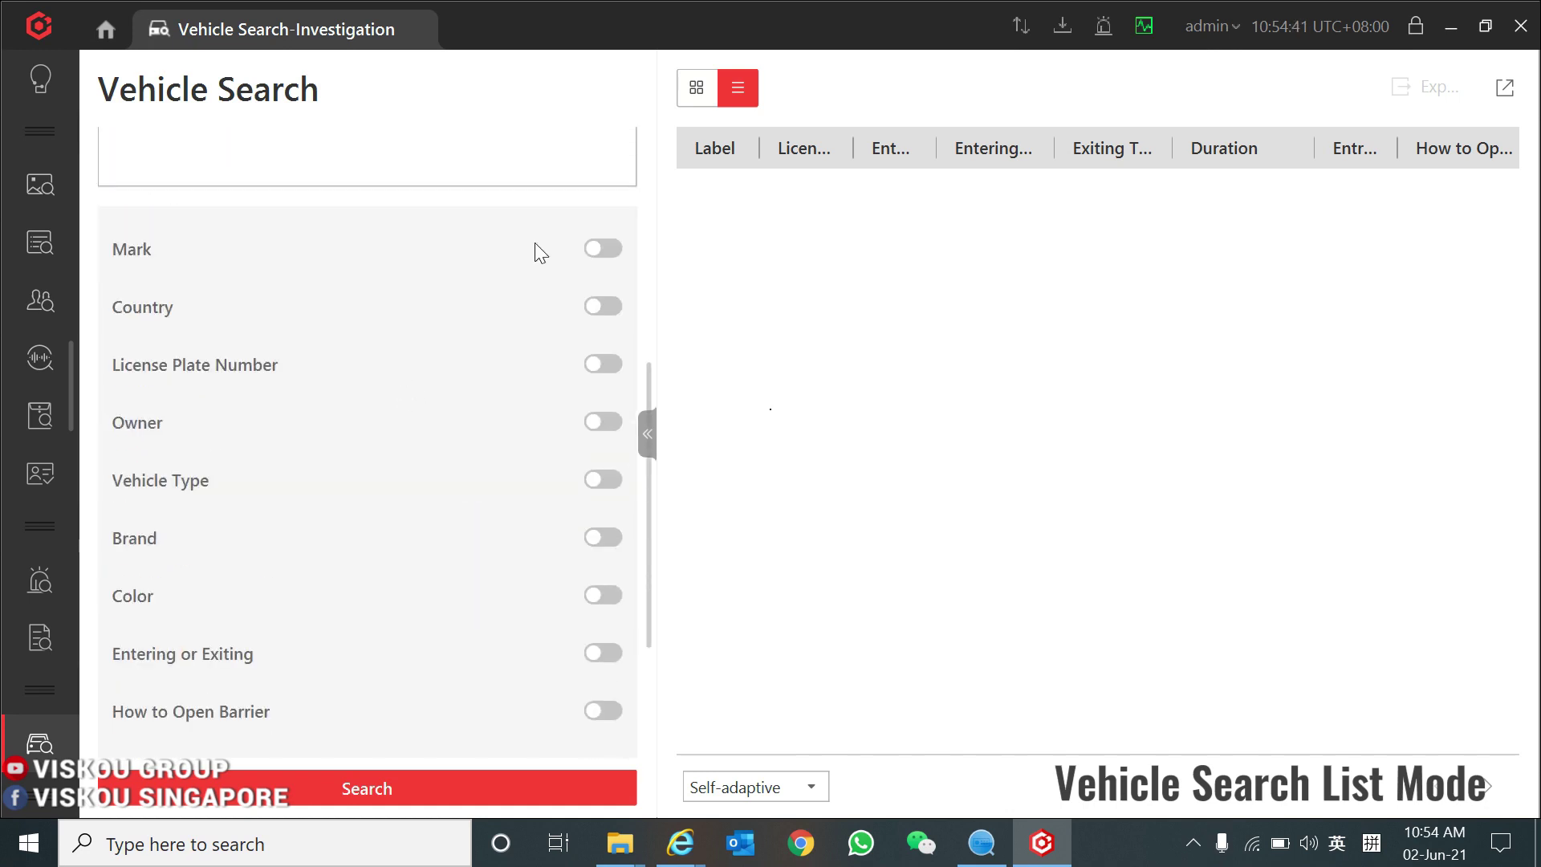
scroll(564, 350, "down", 2)
scroll(430, 482, "down", 1)
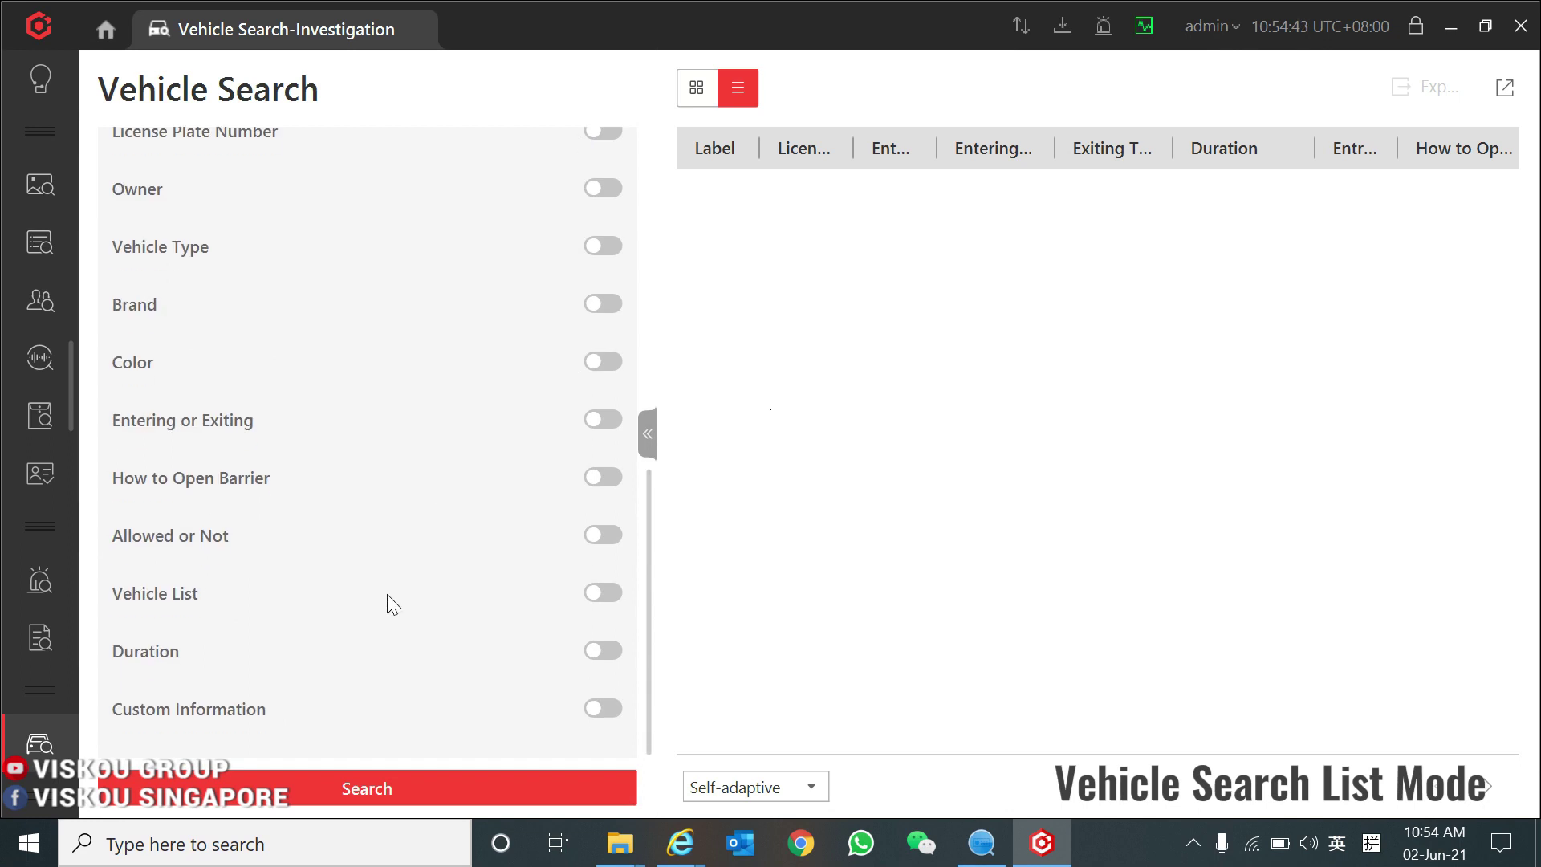
left_click(377, 786)
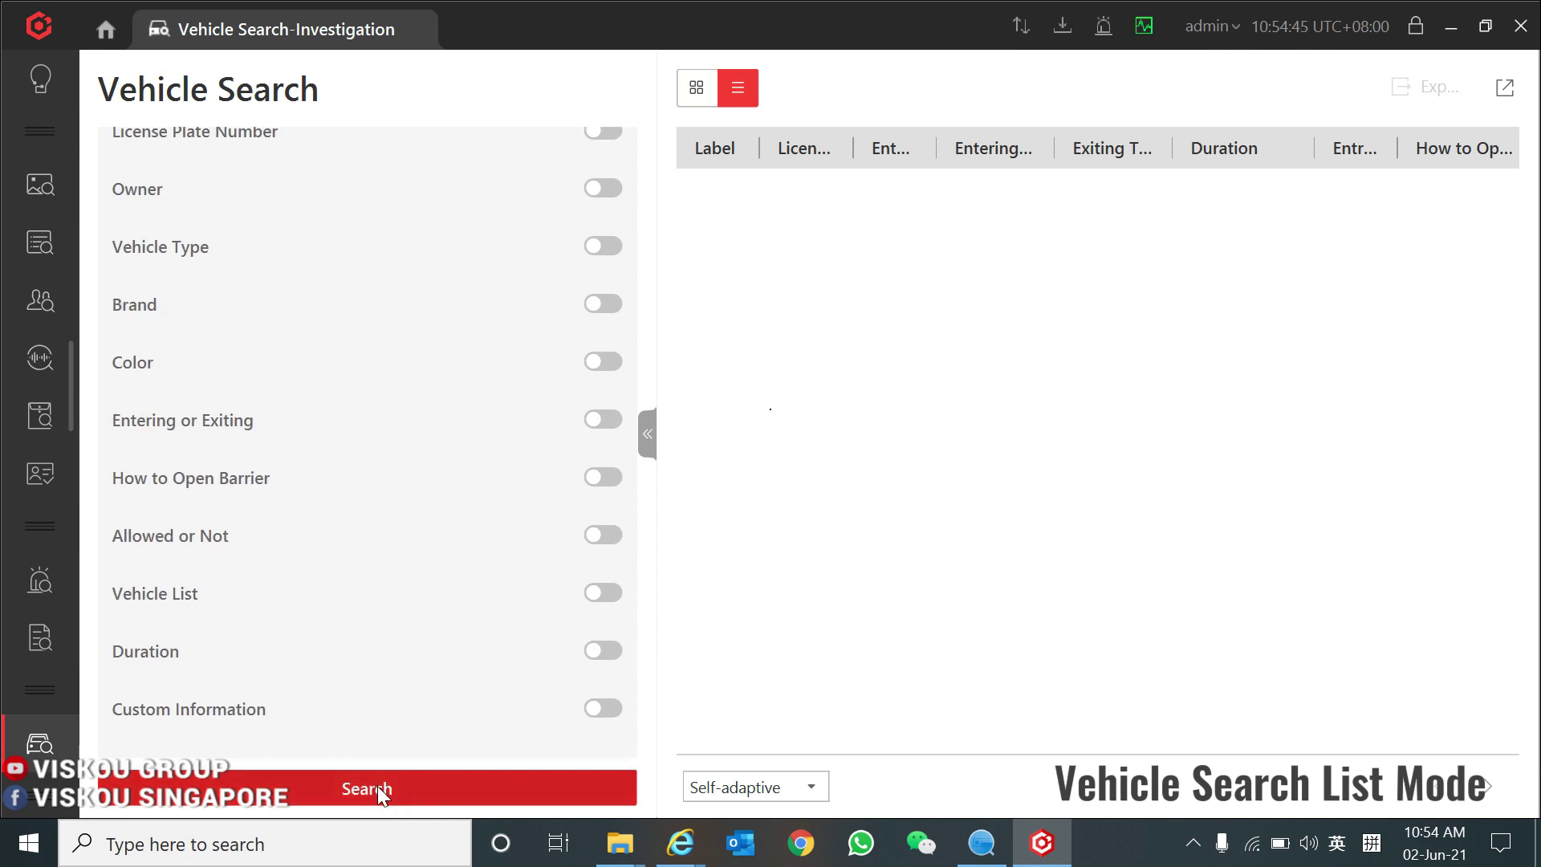
Widen the License Plate Number, entering/exiting and Entering Time columns.
left_click_drag(852, 148, 957, 150)
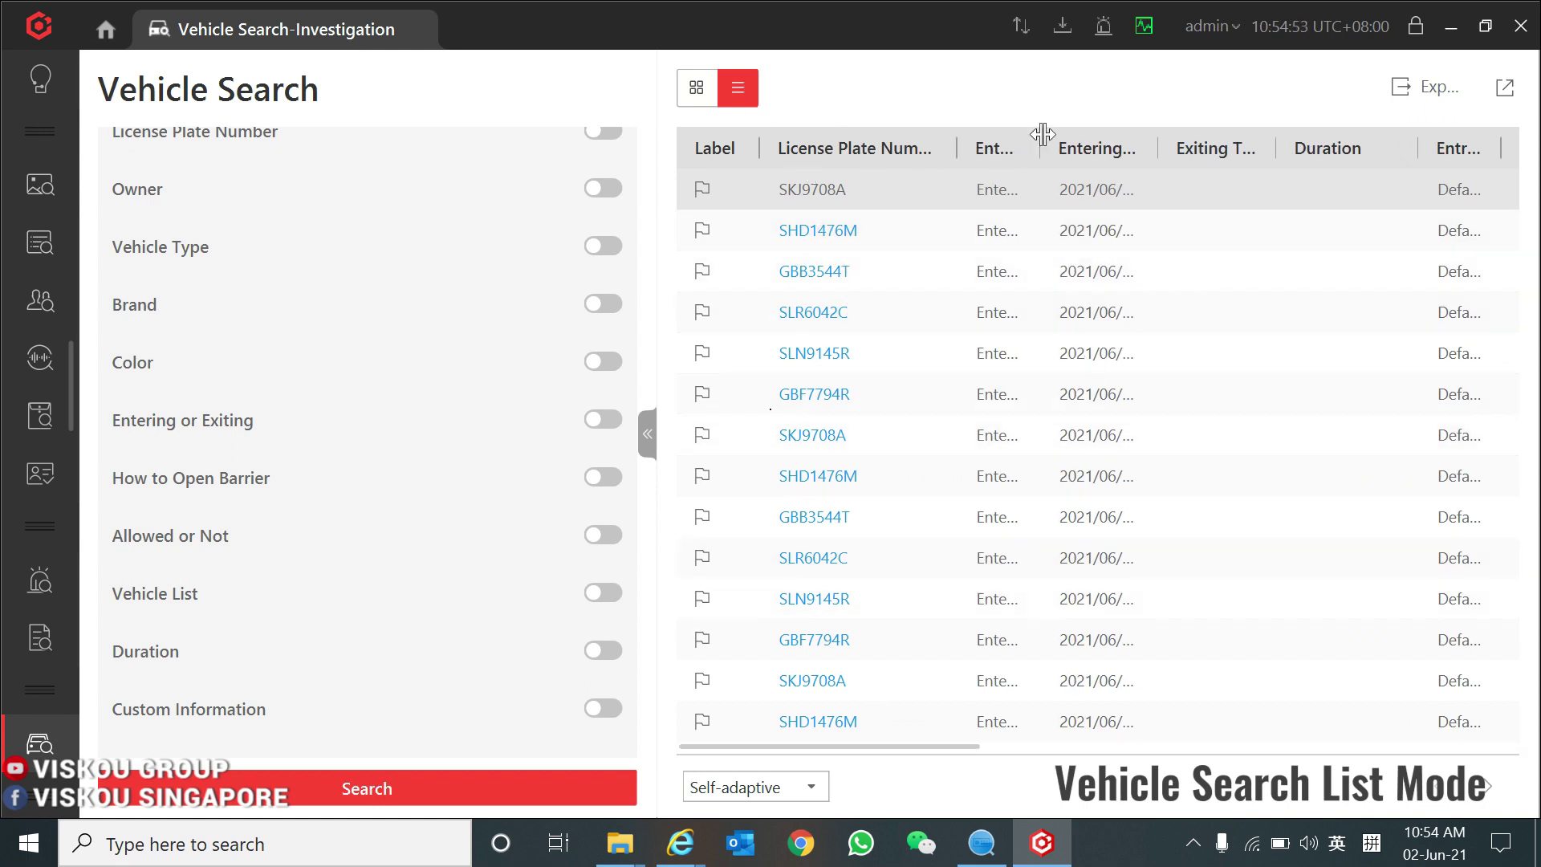
left_click_drag(1040, 143, 1094, 142)
left_click_drag(1213, 148, 1295, 149)
left_click_drag(869, 745, 1235, 720)
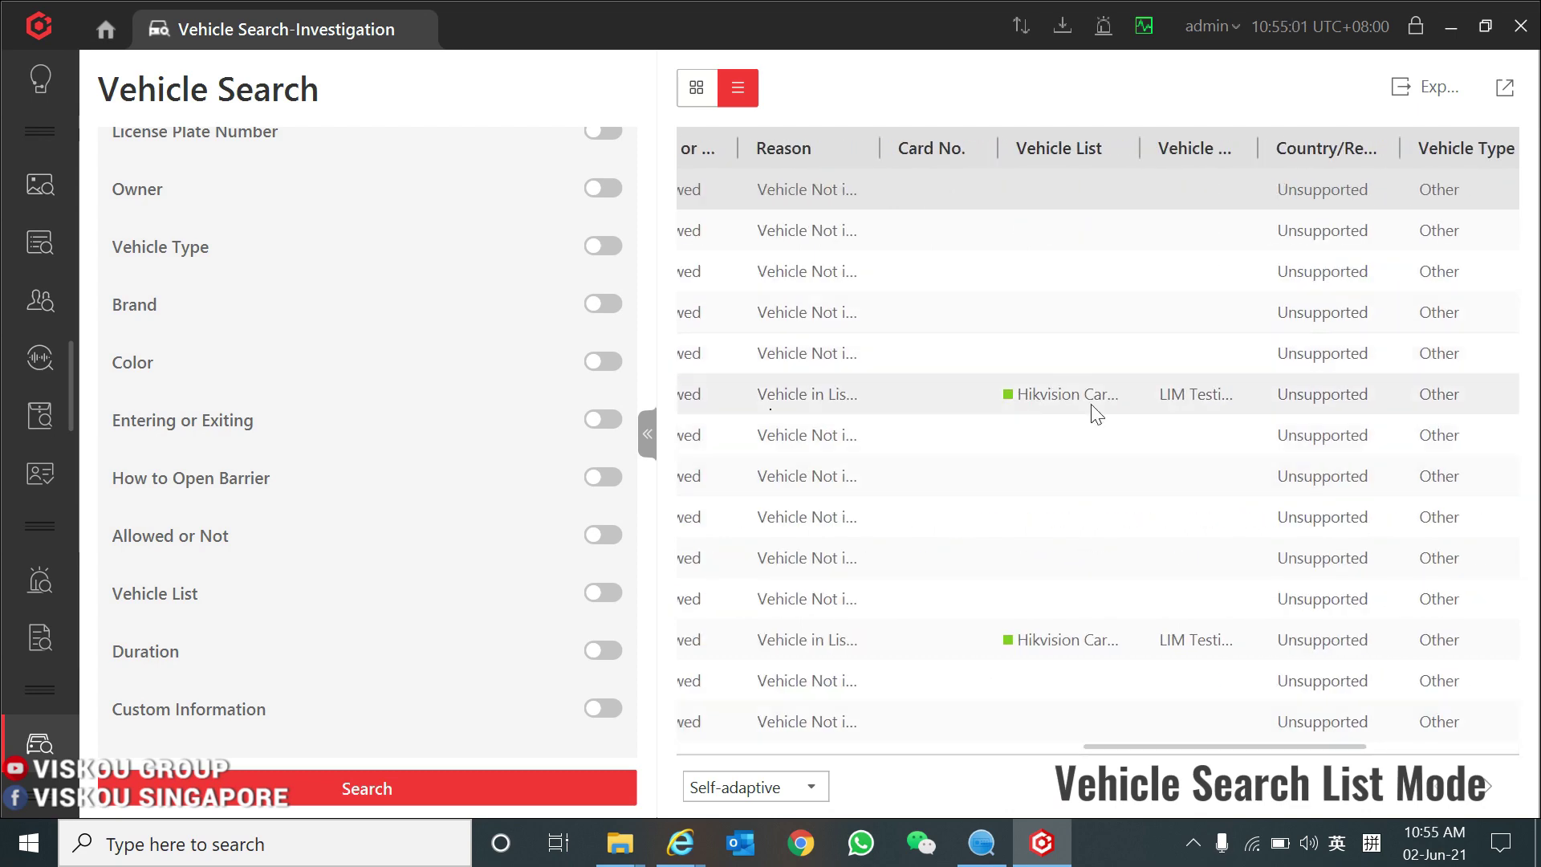
left_click_drag(1231, 743, 1258, 743)
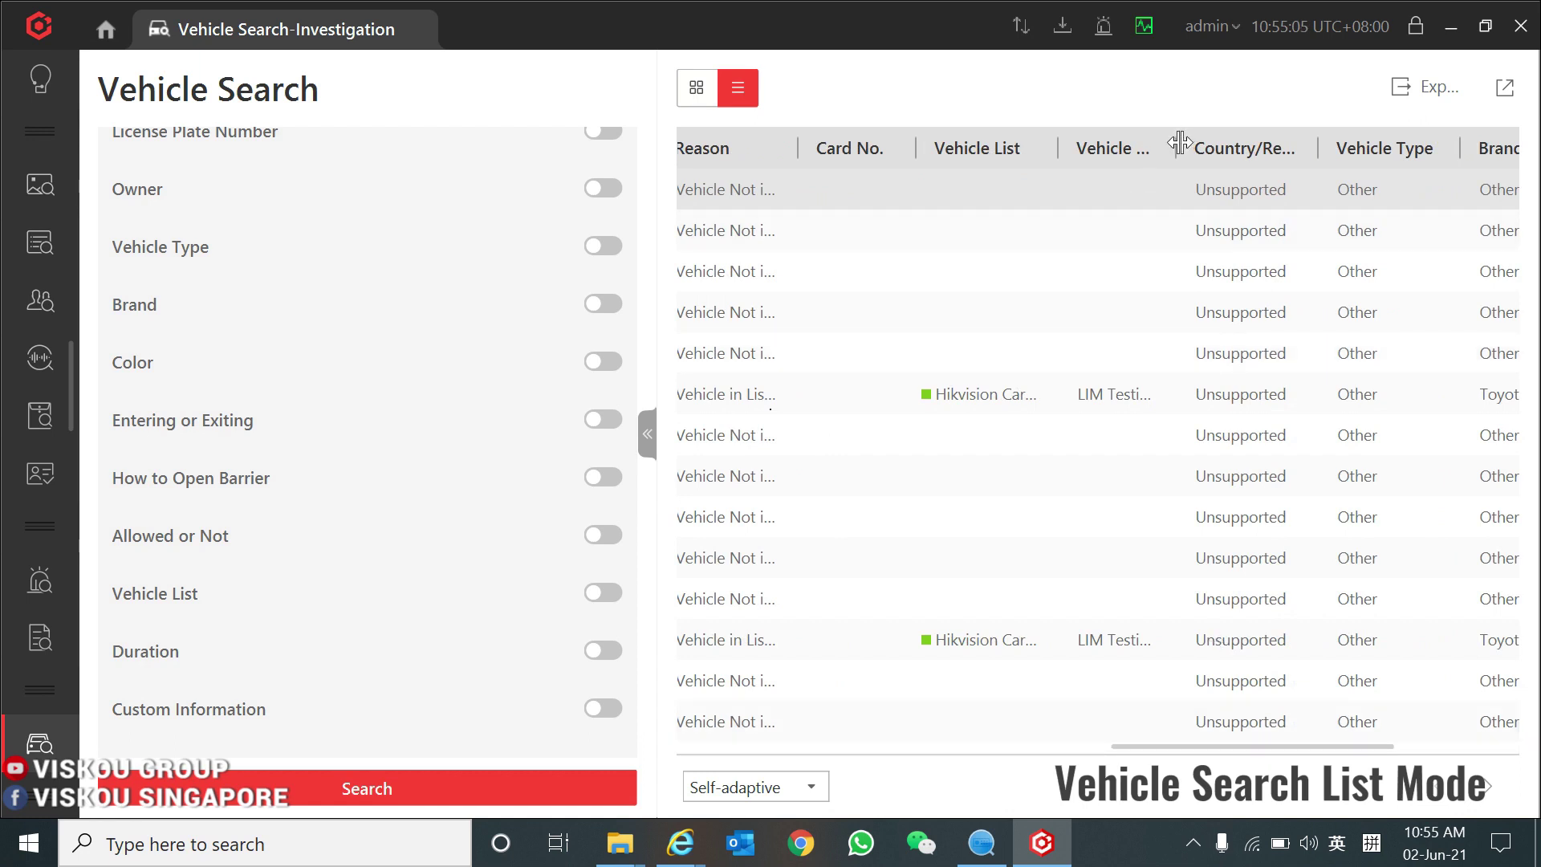
Widen the Vehicle Owner column and show the results as snapshot thumbnails.
left_click_drag(1177, 148, 1239, 148)
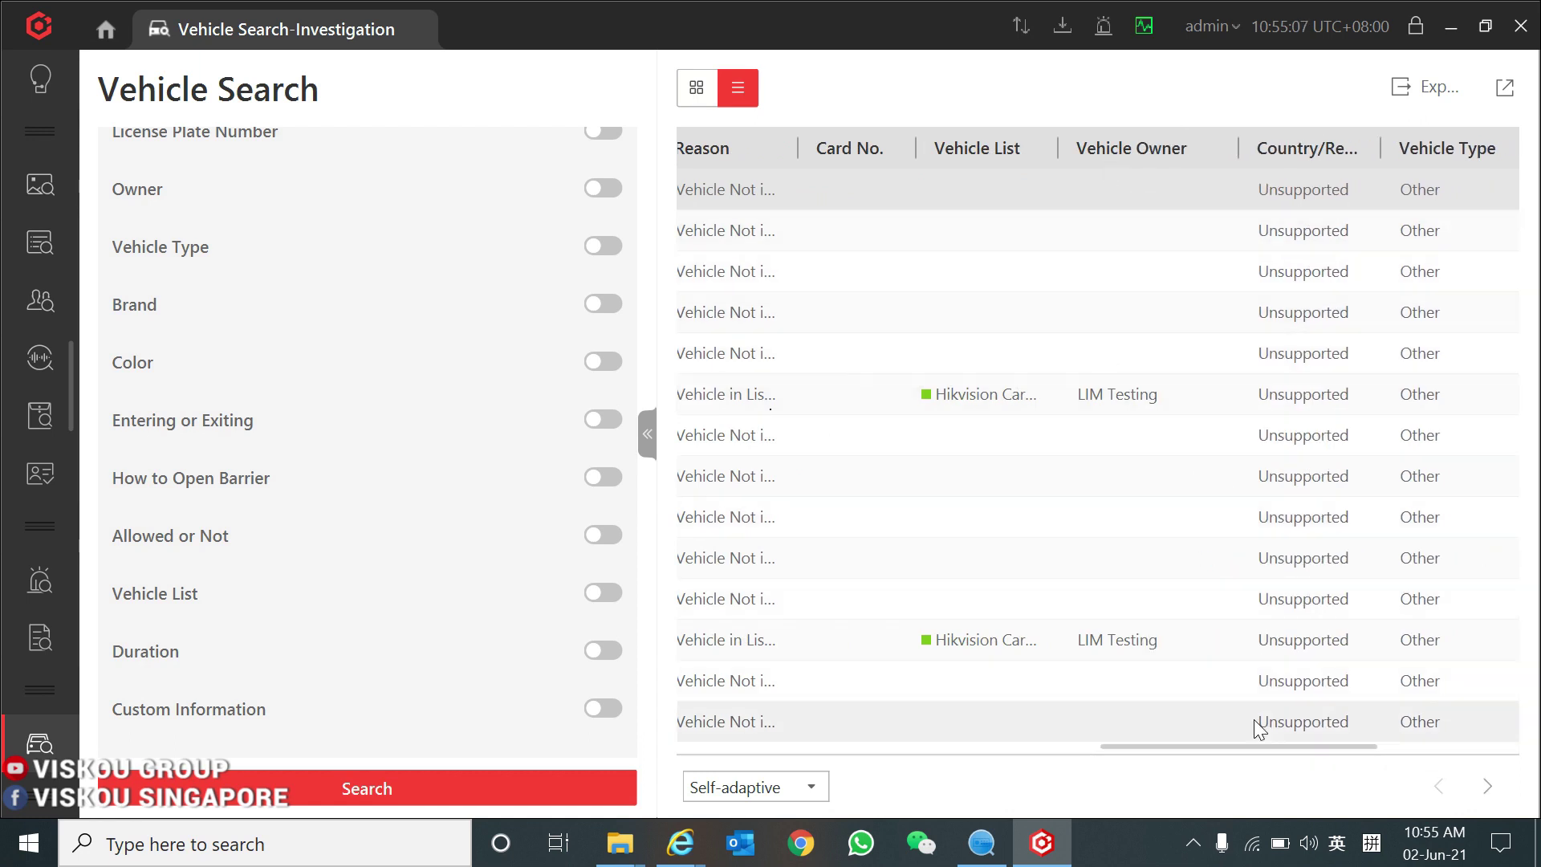
left_click_drag(1245, 745, 1464, 687)
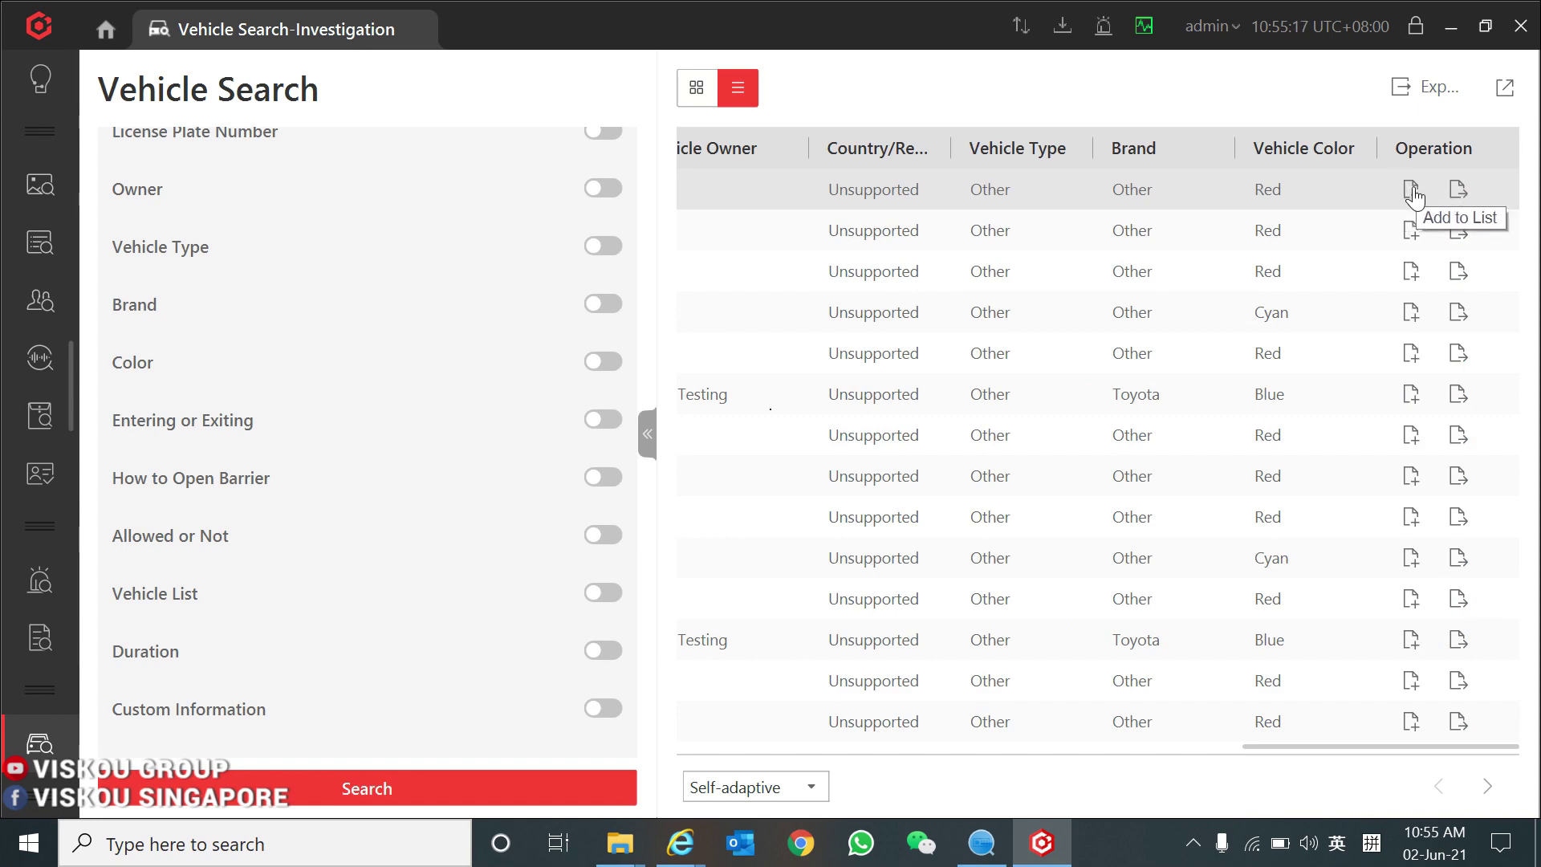
left_click_drag(1284, 747, 1100, 747)
left_click_drag(988, 749, 674, 755)
left_click(696, 90)
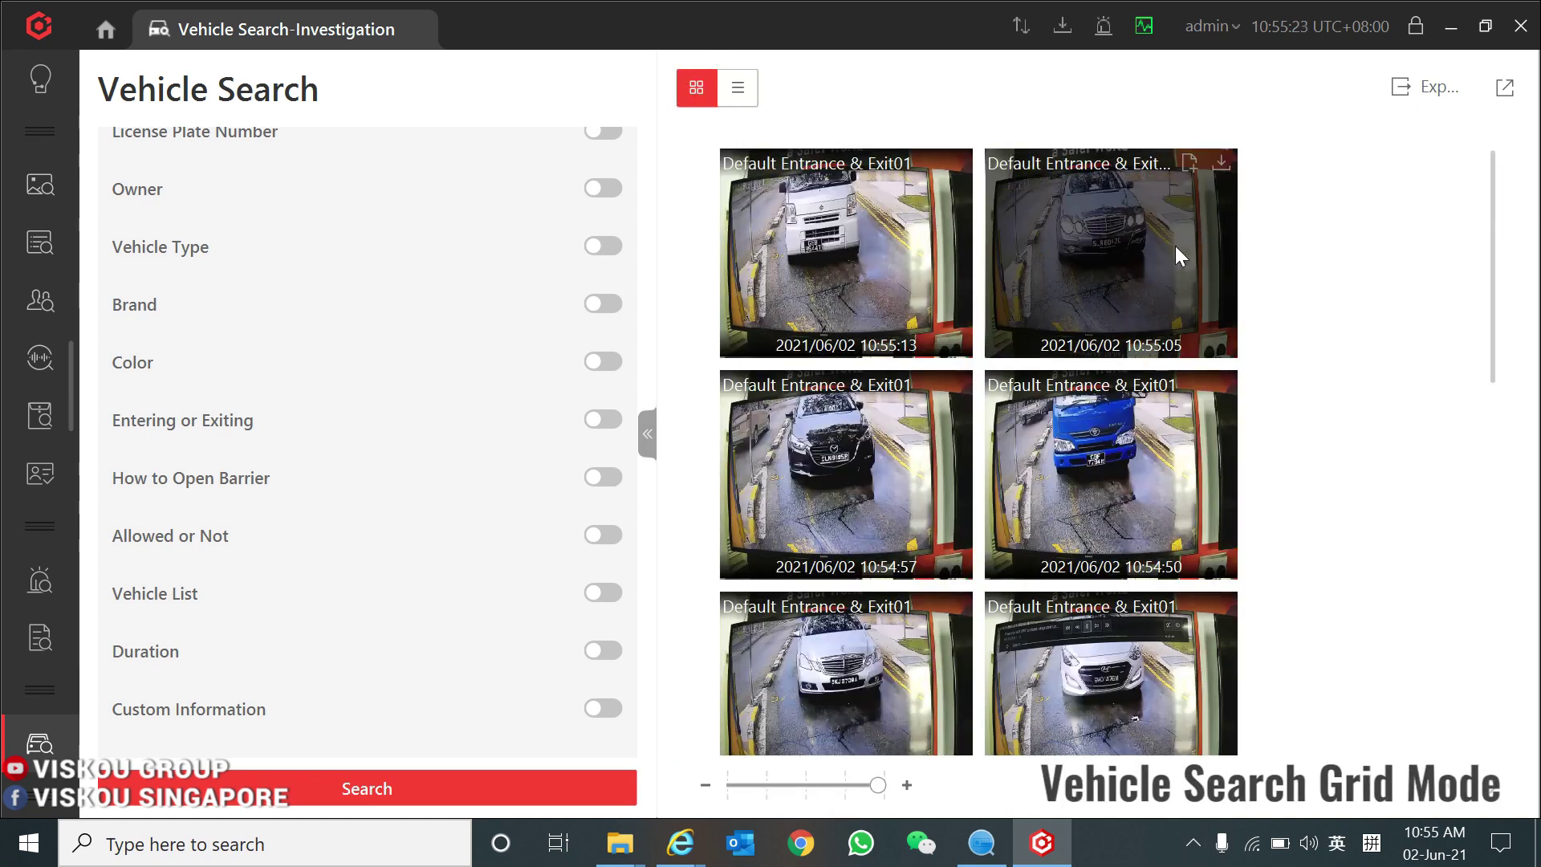
scroll(1346, 292, "down", 5)
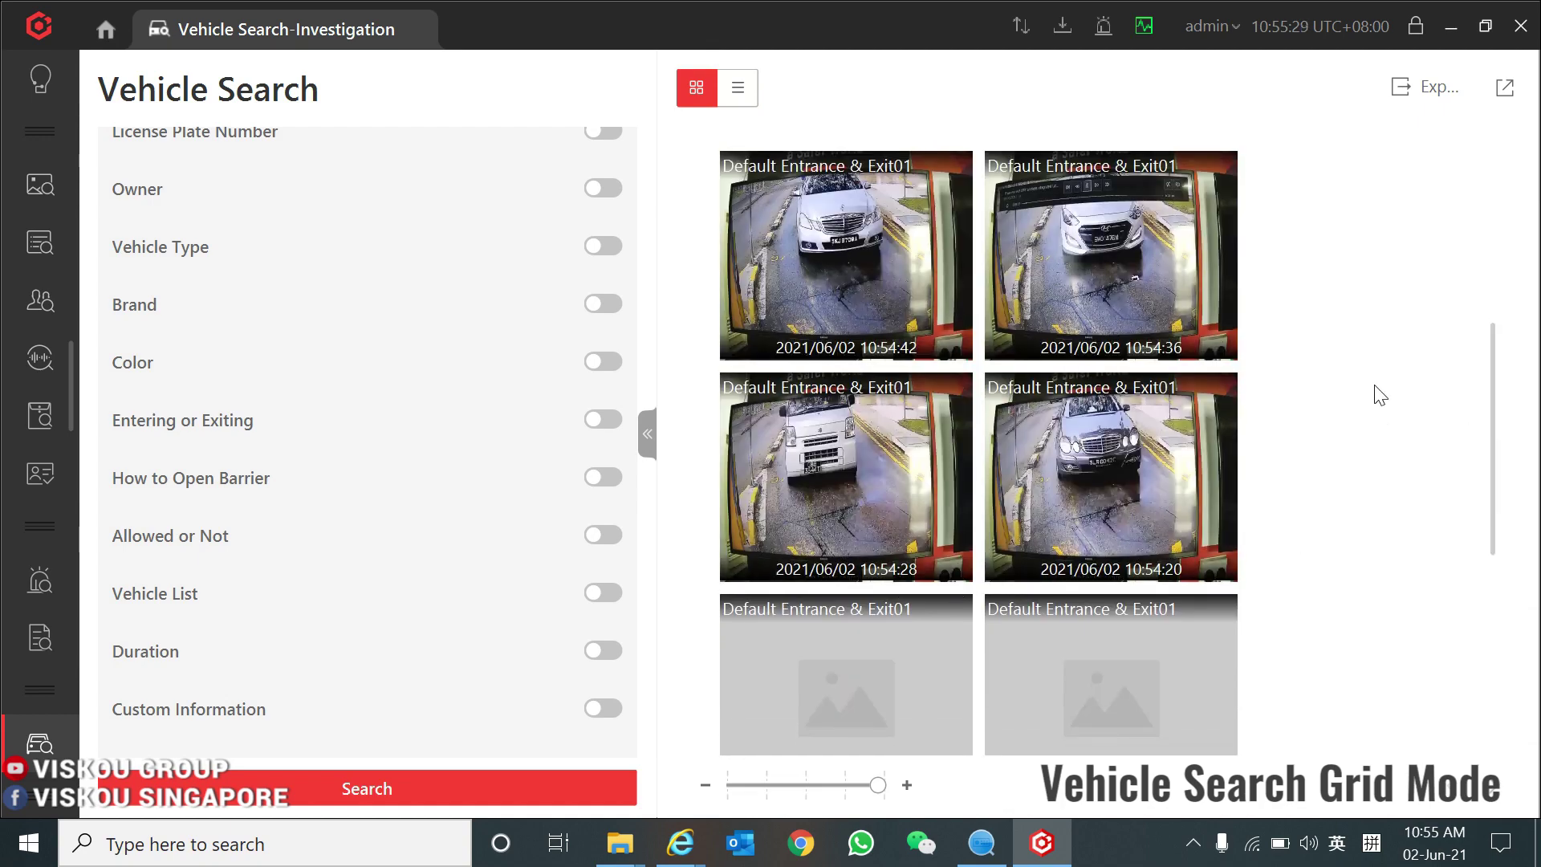
scroll(1328, 447, "down", 3)
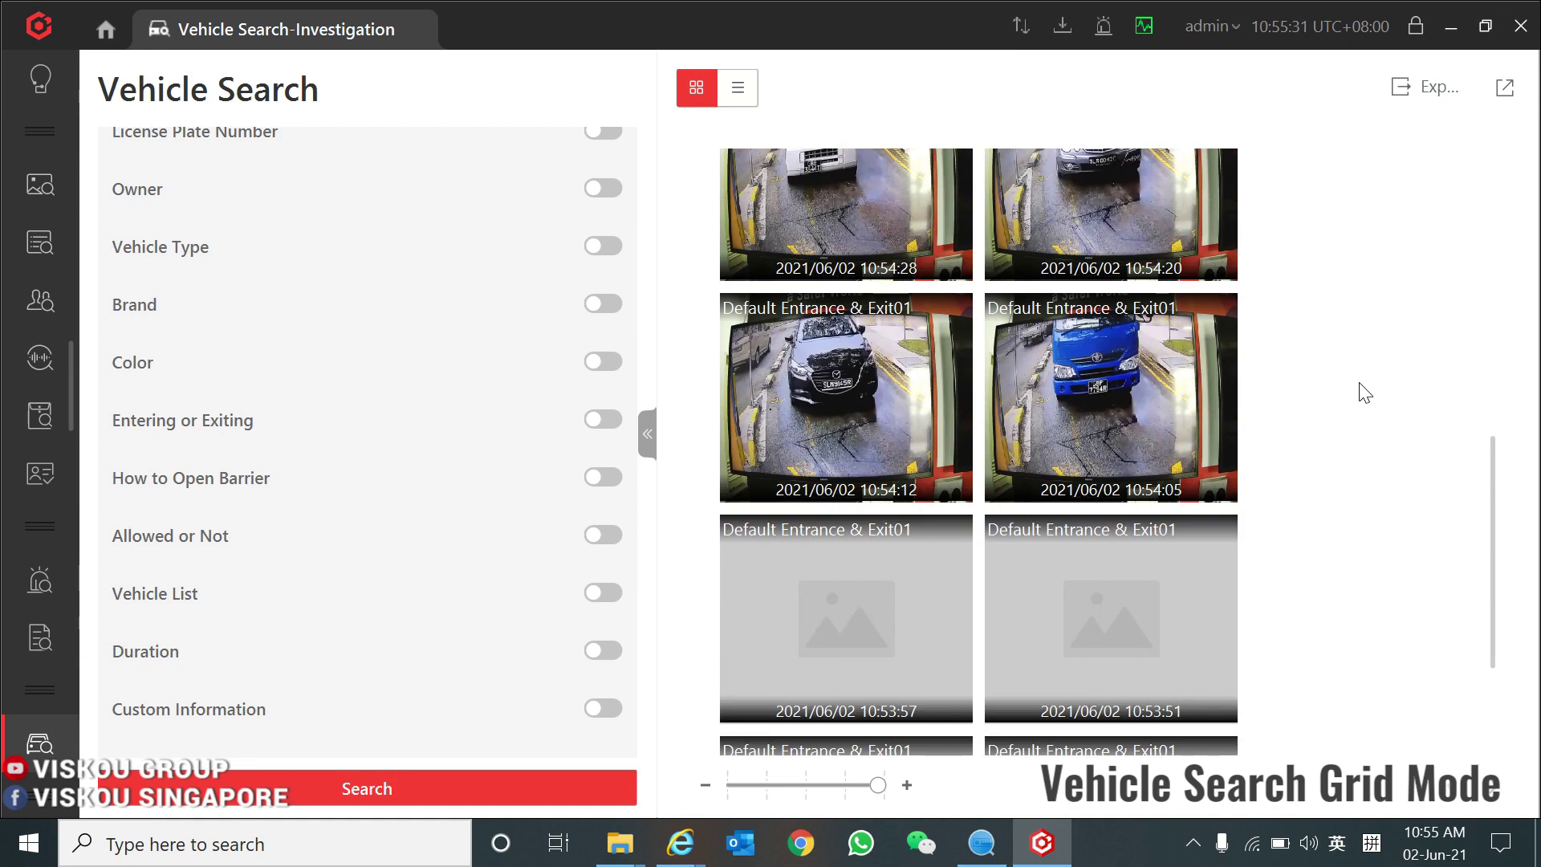
scroll(1367, 404, "down", 2)
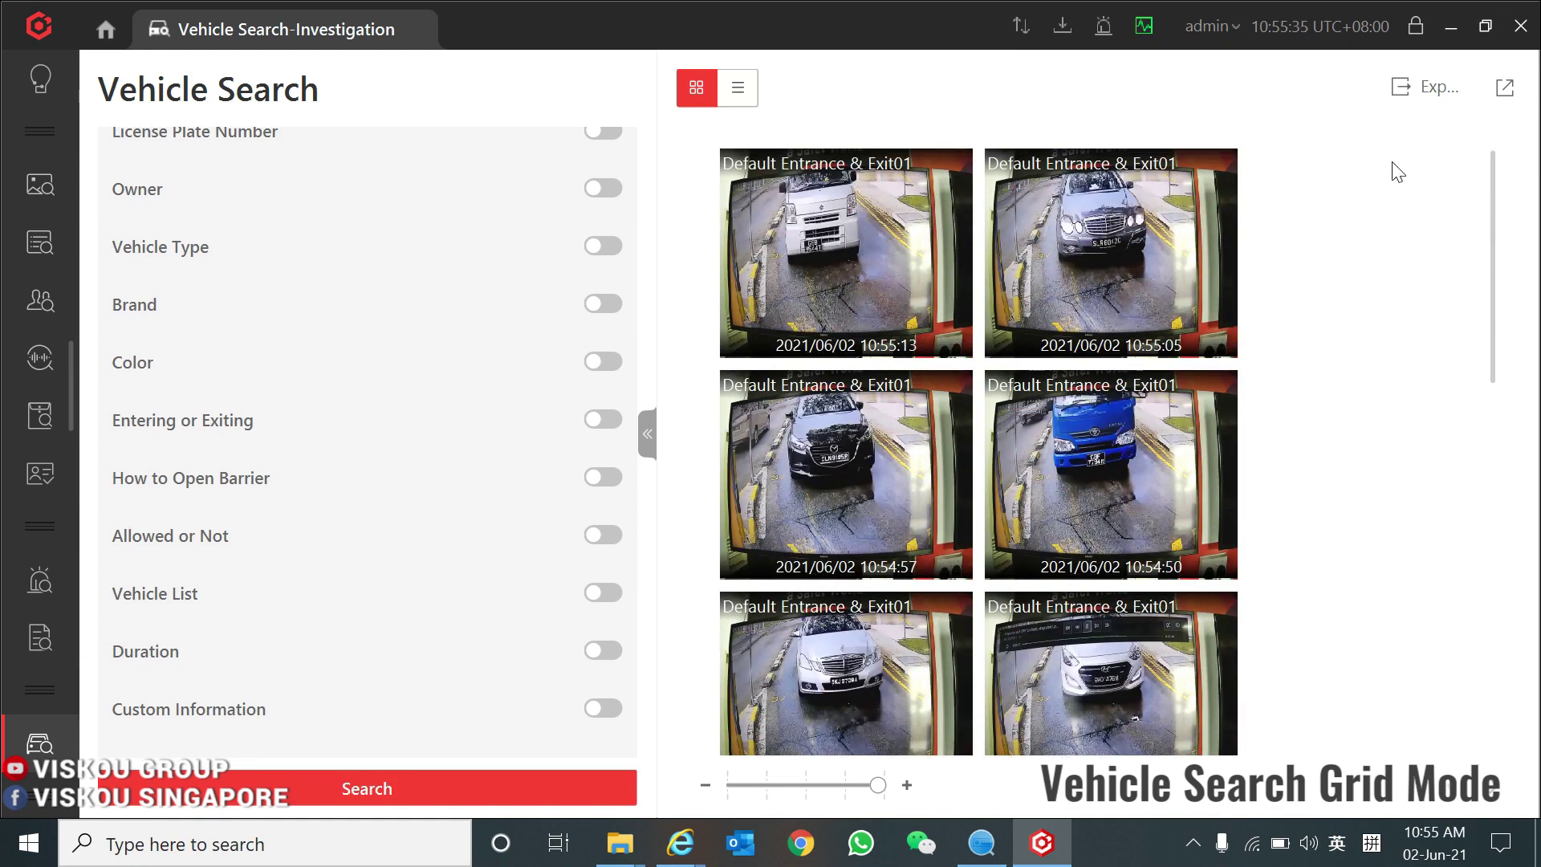
In the search results' export options, include pictures and choose CSV format.
left_click(1407, 95)
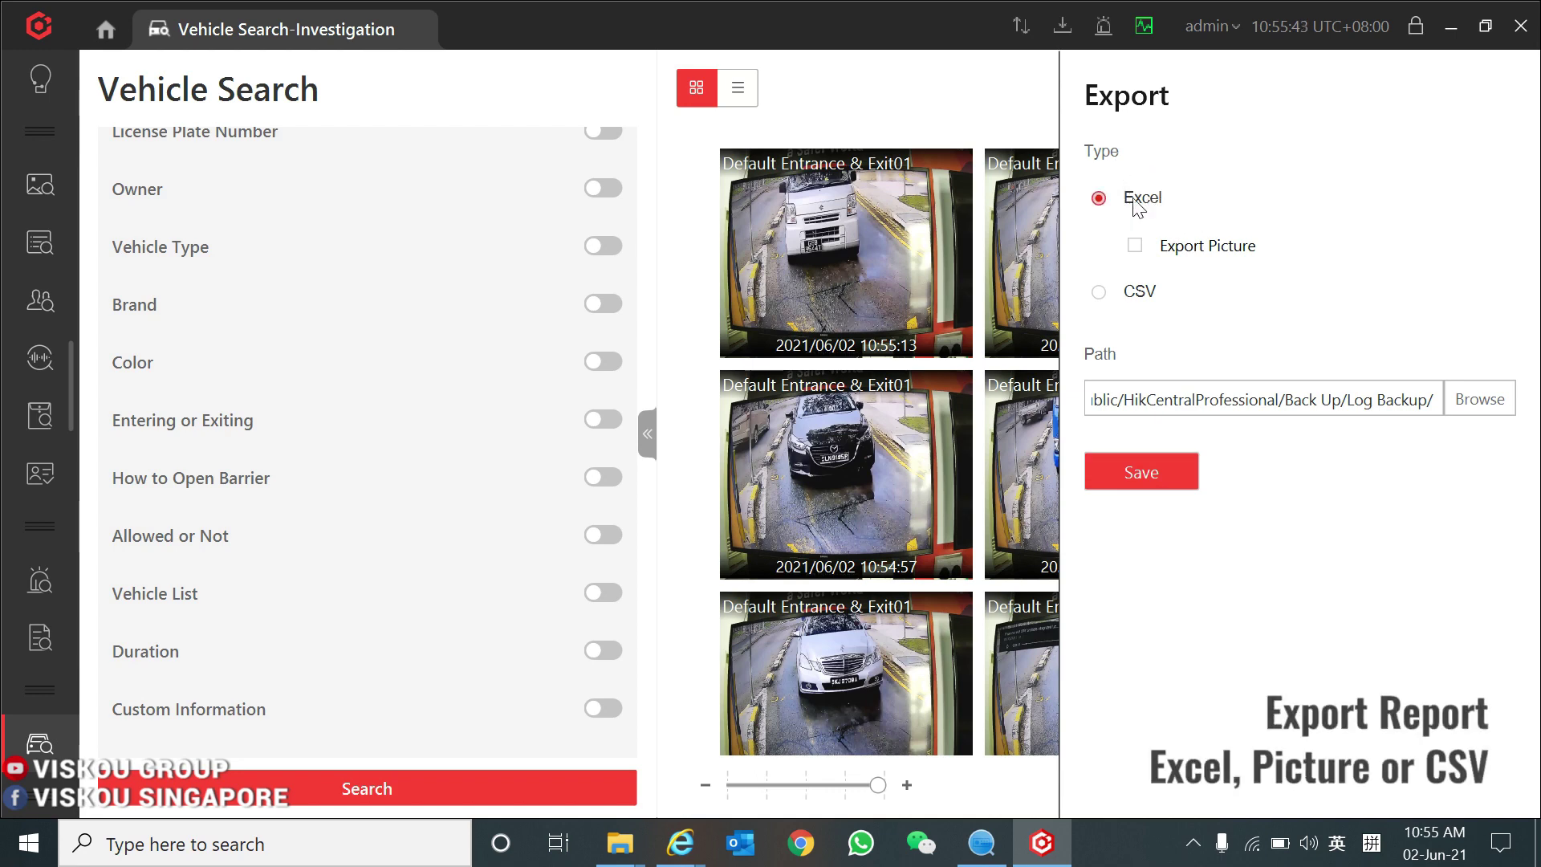
left_click(1137, 249)
left_click(1099, 292)
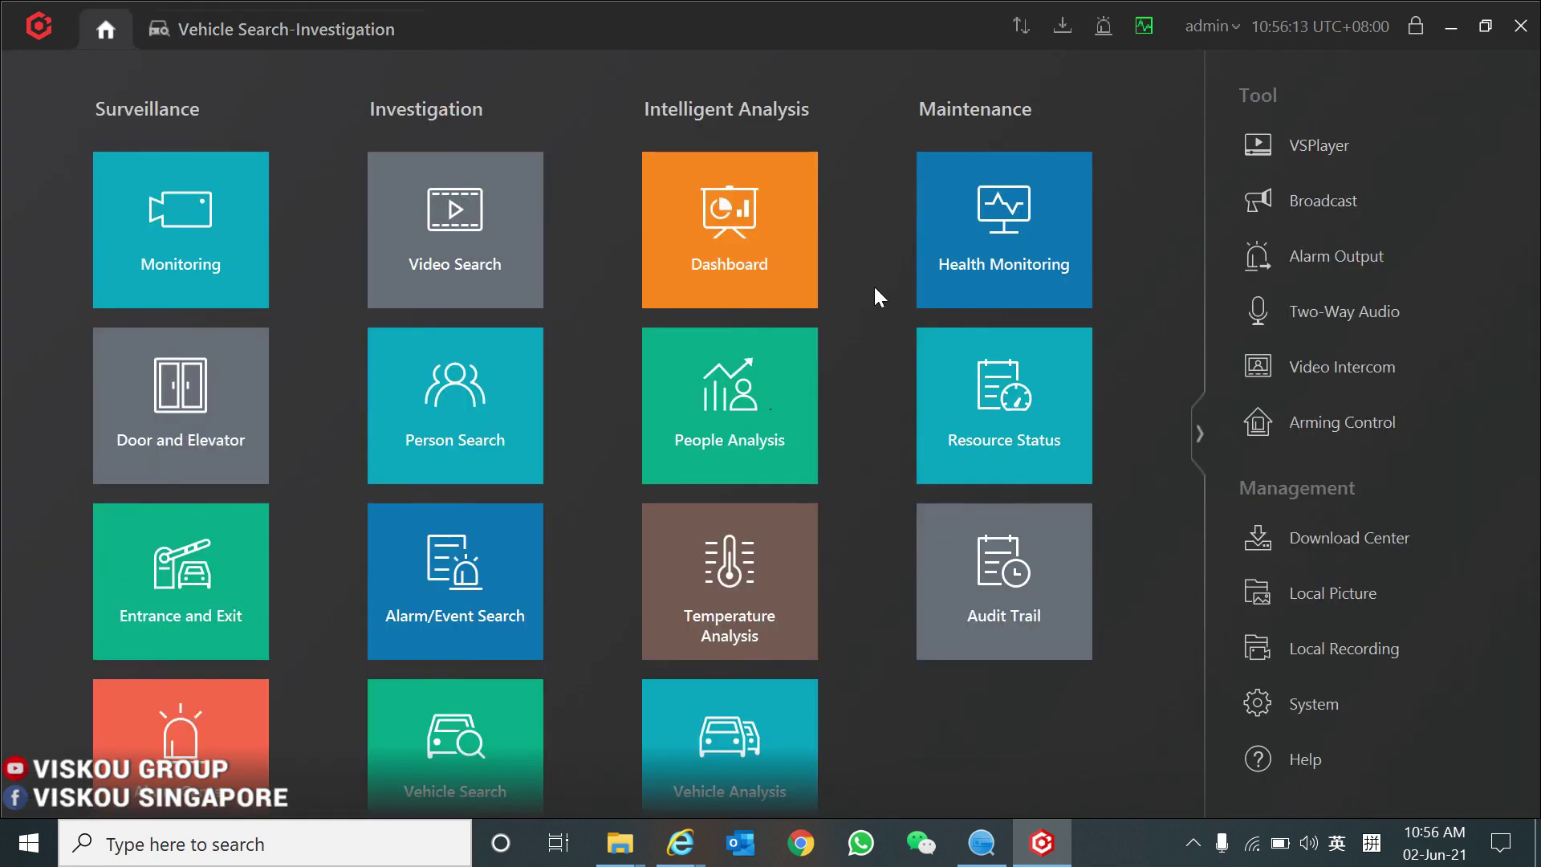